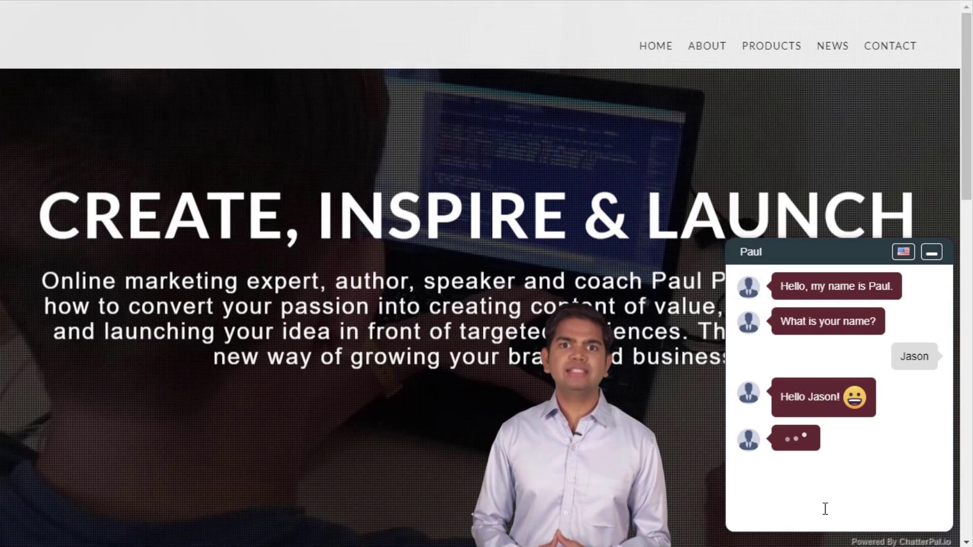
- Answer the chatbot's name question on the Create, Inspire & Launch page with the visitor's first name
left_click(822, 491)
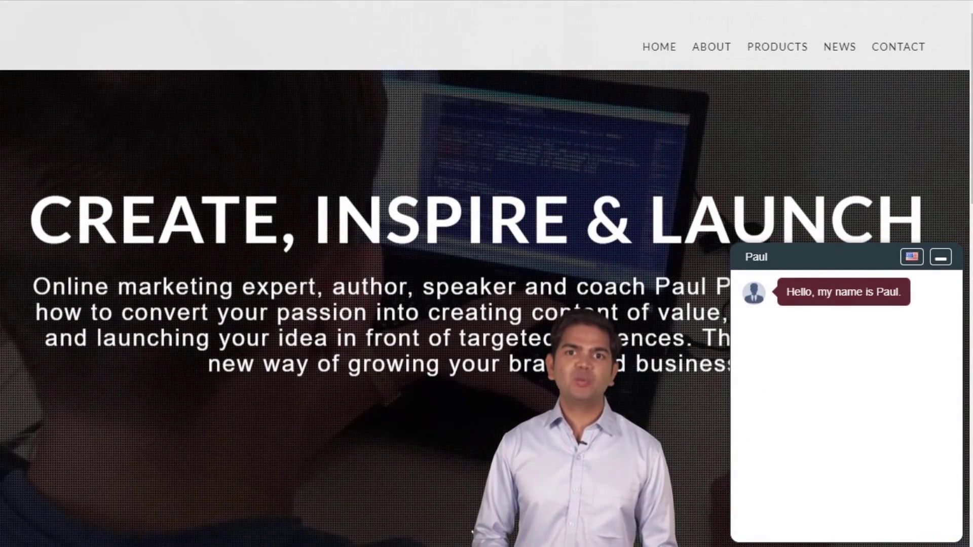
type("Jason")
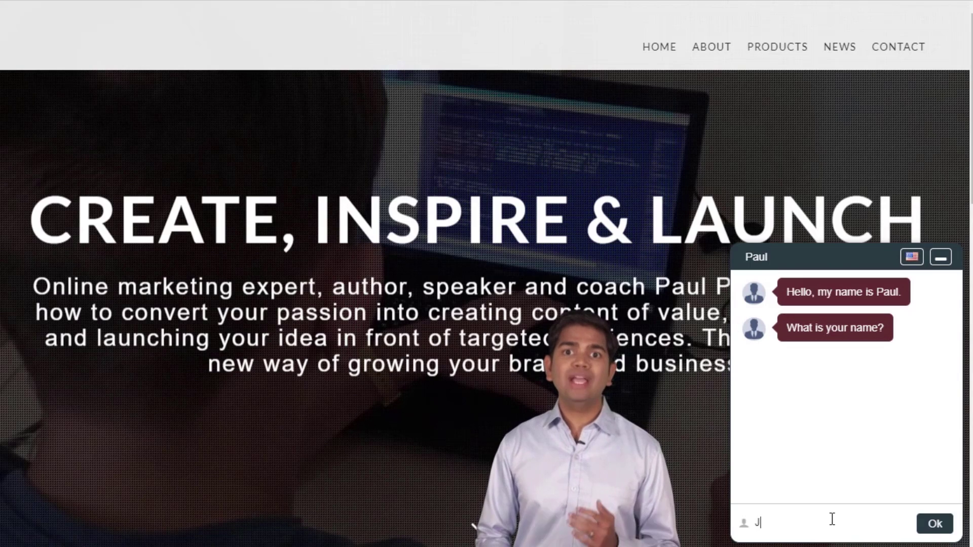
key("Return")
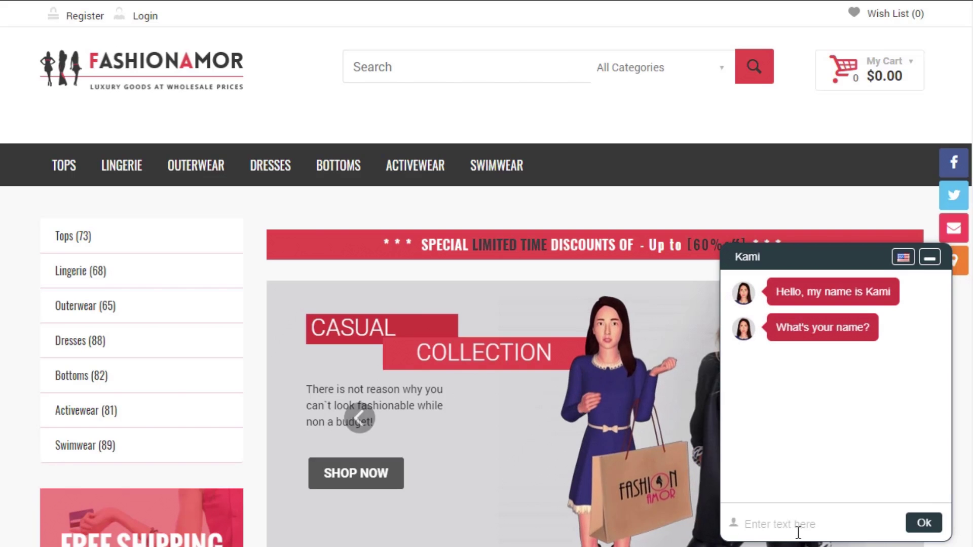
- Give Kami the visitor's first name in the FashionAmor store chat and accept the $25 discount coupon offer
type("Jason")
key("Return")
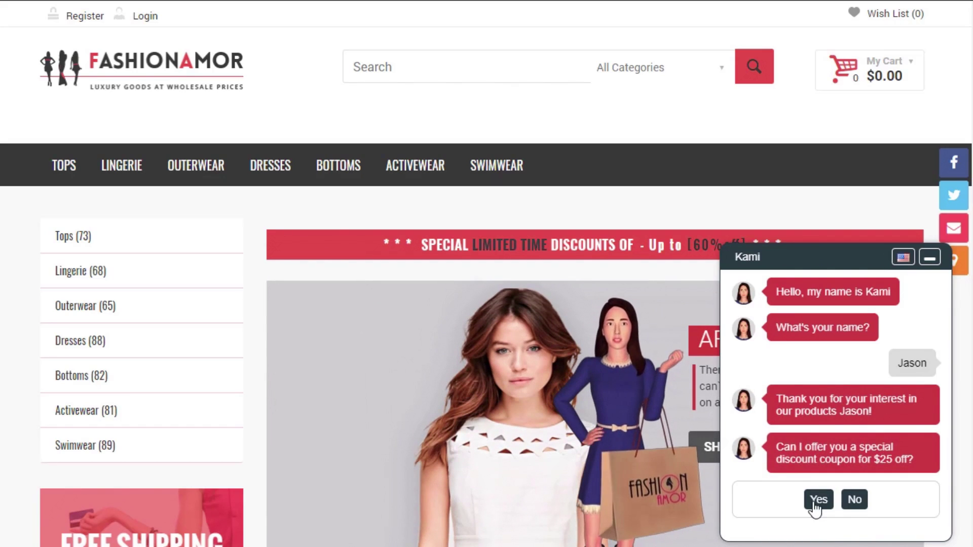
left_click(816, 502)
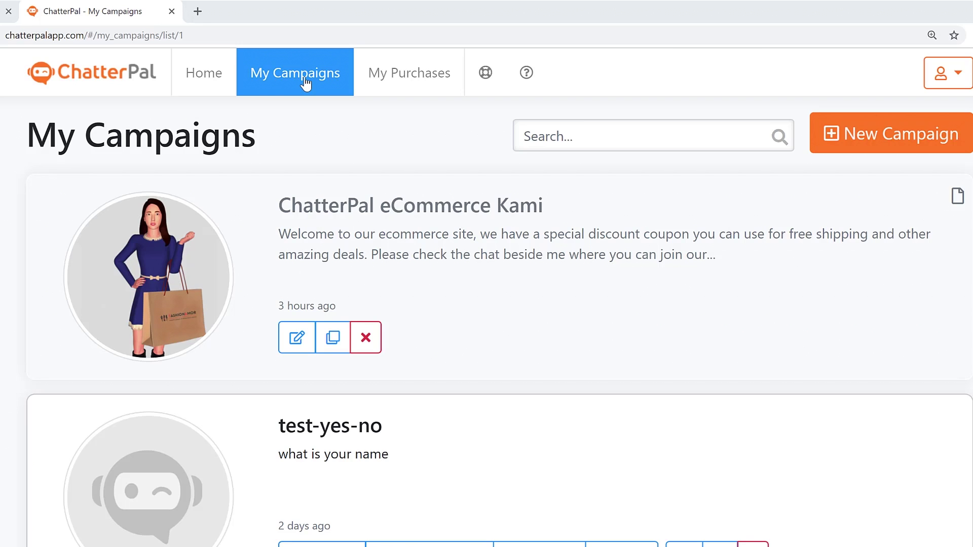
- Start a new Chat and Avatar campaign in ChatterPal and choose the closer-view Kami avatar with the shopping bag from the Logos category
left_click(878, 136)
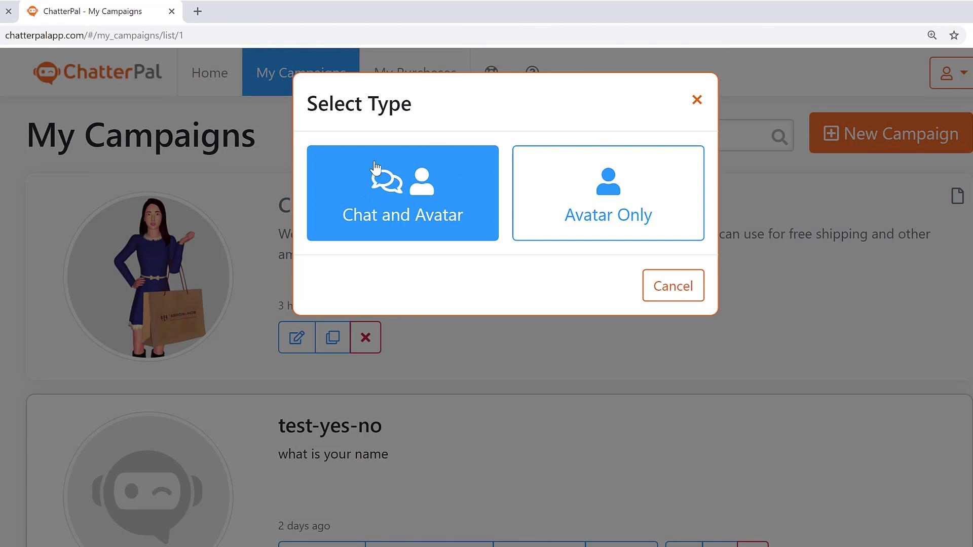
left_click(424, 197)
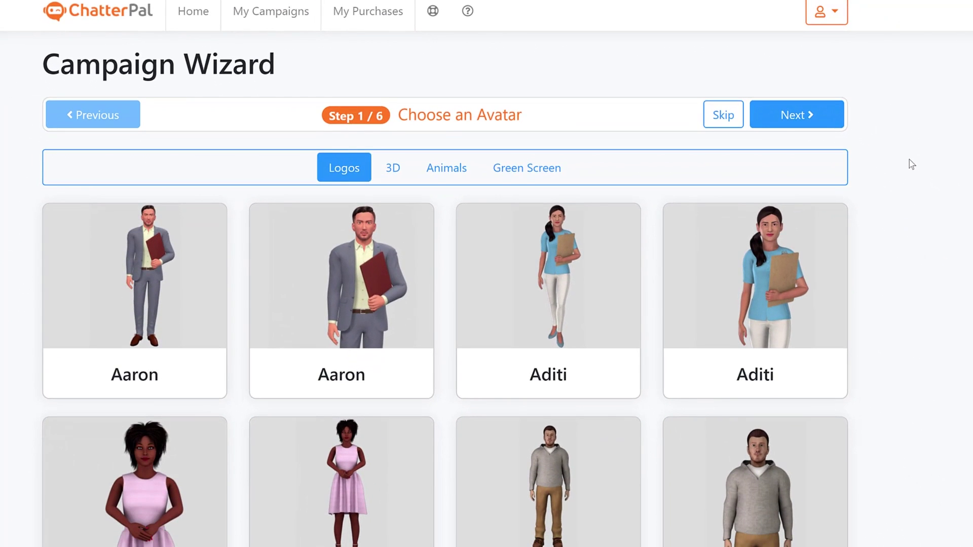
scroll(912, 164, "down", 3)
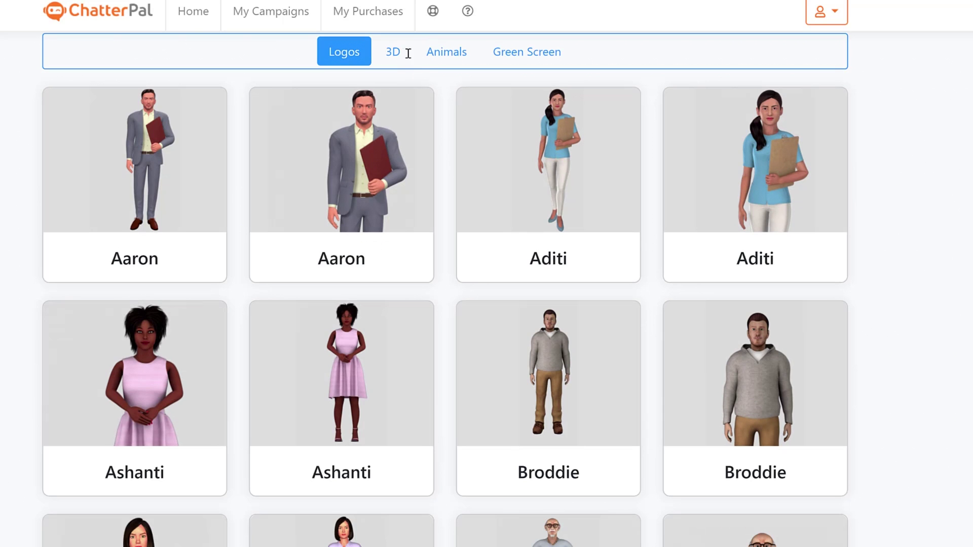
scroll(398, 60, "up", 1)
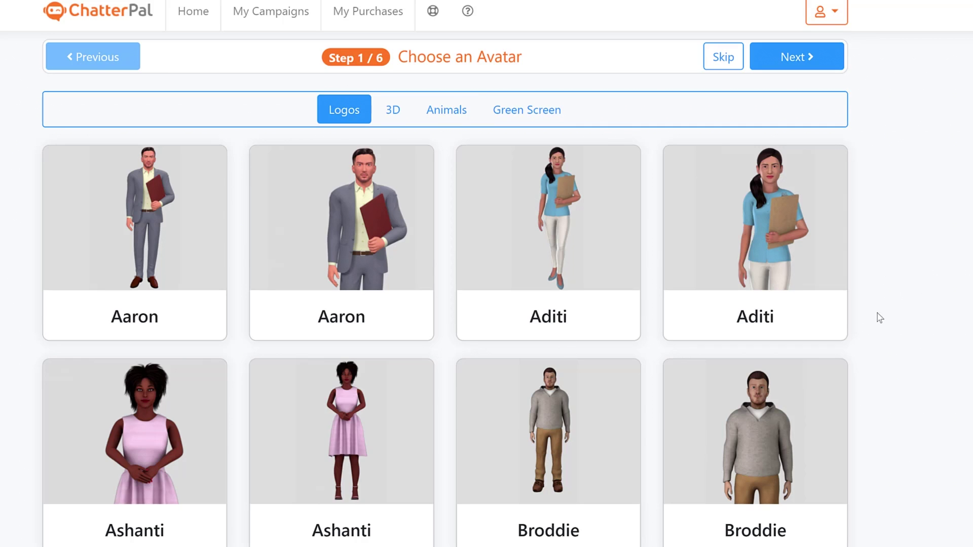
scroll(877, 313, "down", 5)
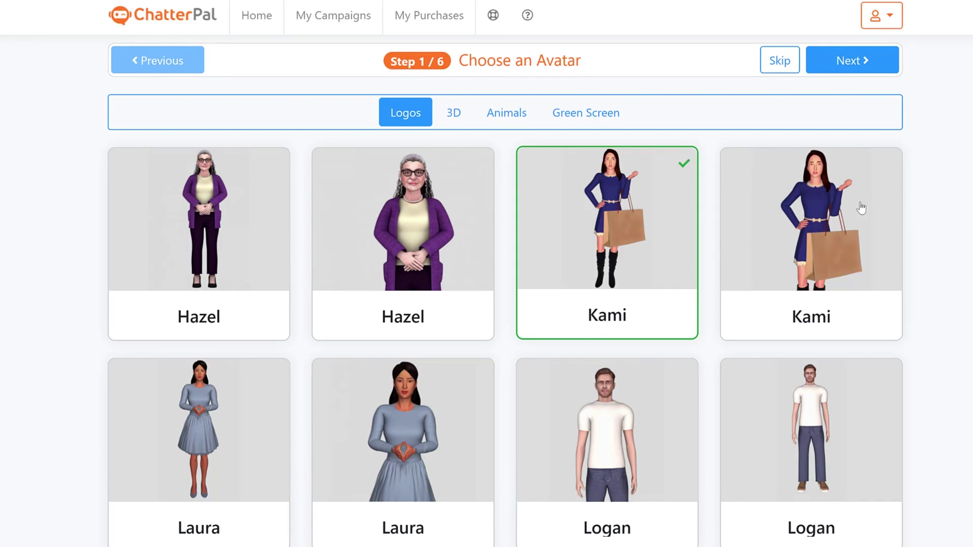
mouse_move(762, 207)
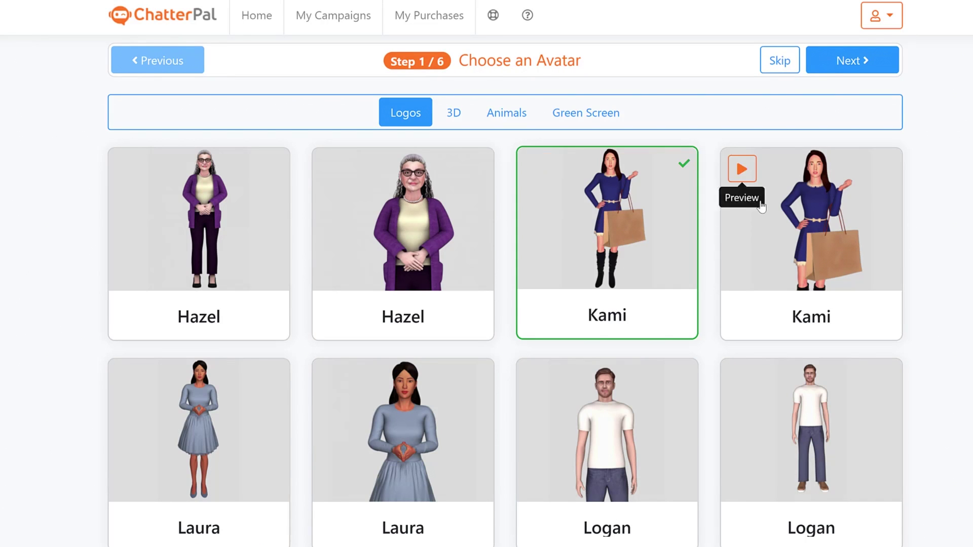
left_click(828, 234)
scroll(868, 29, "down", 3)
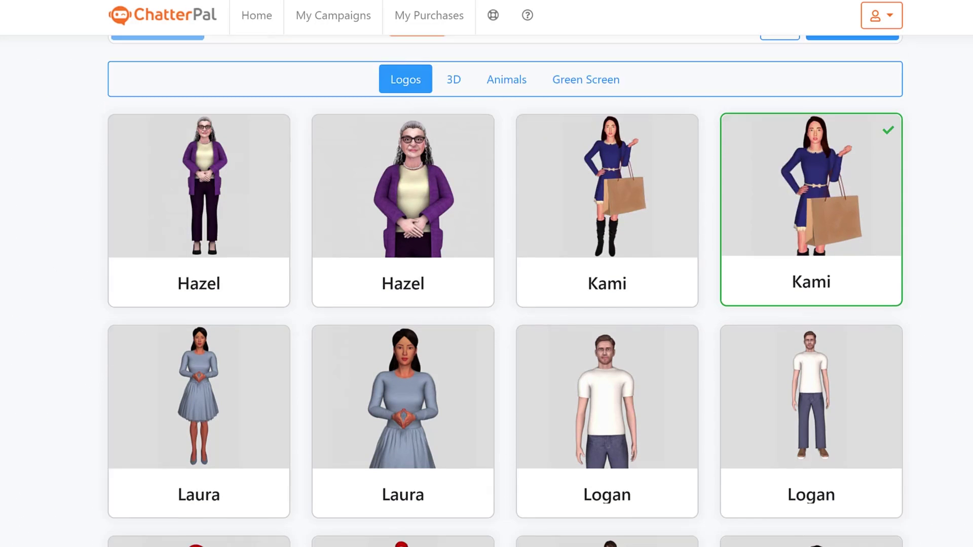
scroll(868, 29, "up", 3)
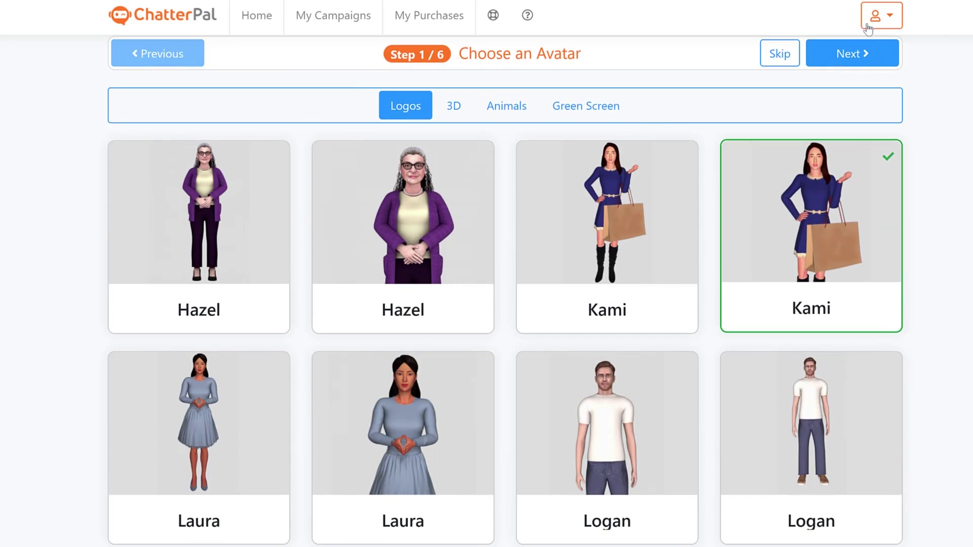
left_click(854, 57)
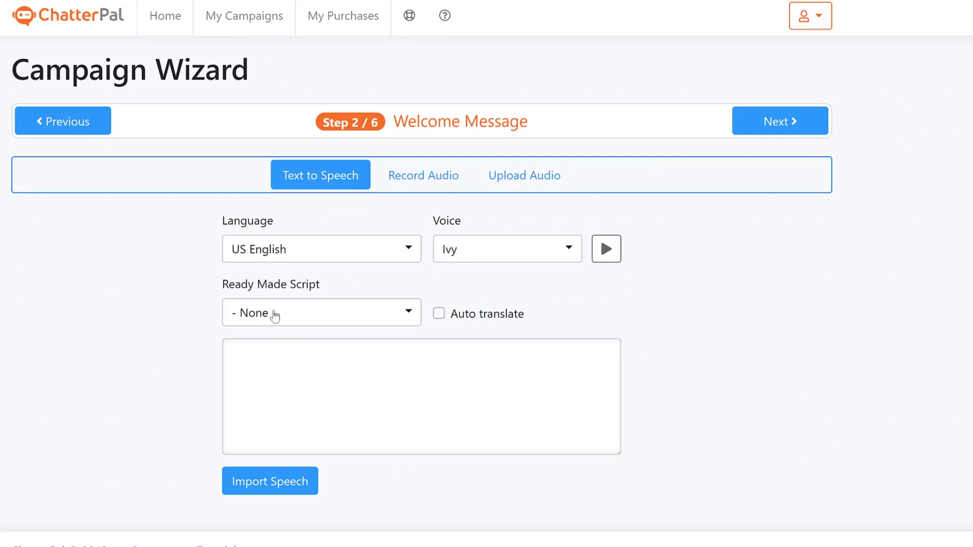
- Paste the welcome script beginning "Welcome to our ecommerce site, we have a special discount coupon" as the text-to-speech message, without a ready-made script
left_click(328, 312)
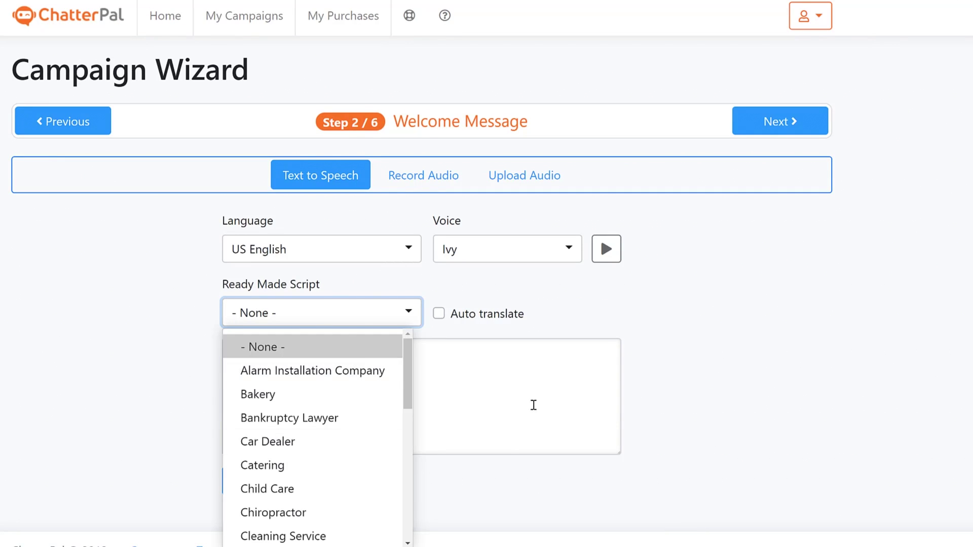
left_click(497, 378)
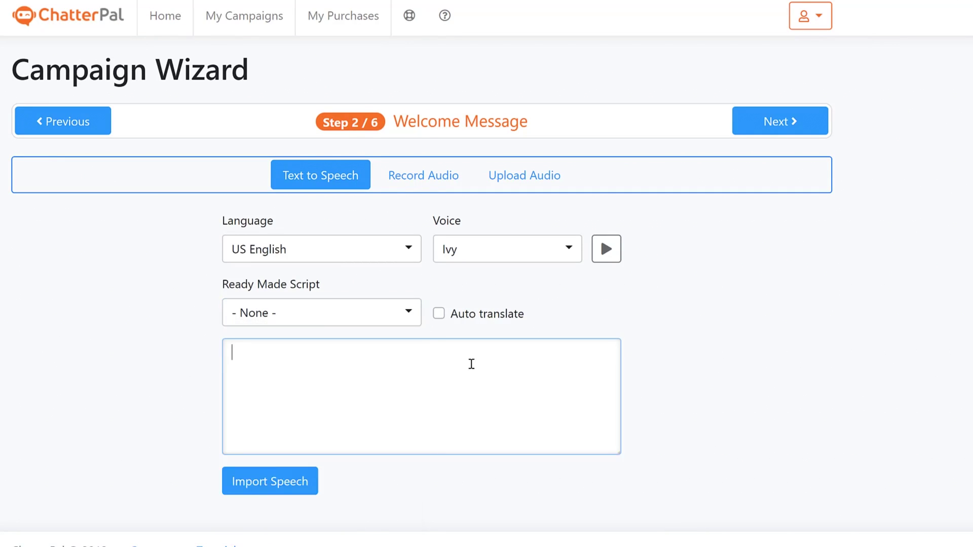
right_click(338, 368)
left_click(369, 459)
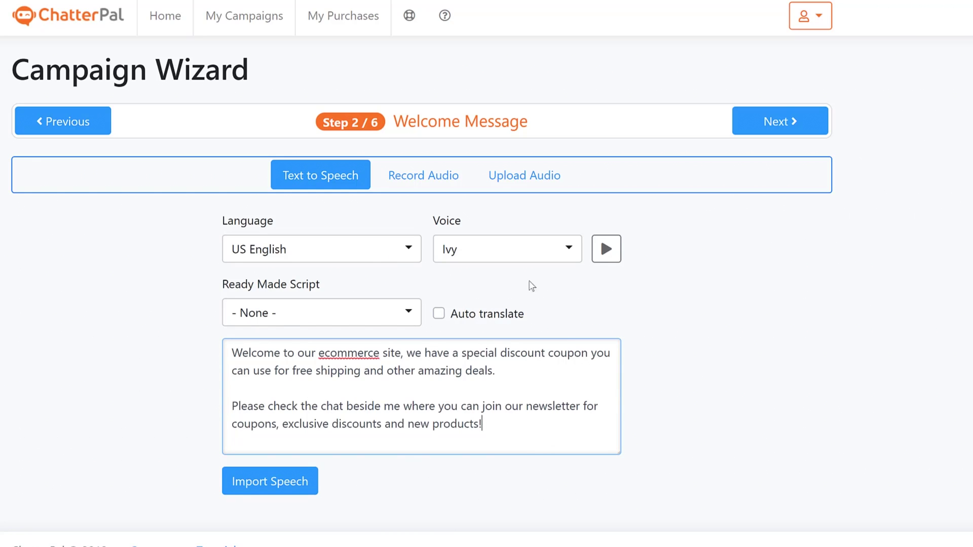
- Review the available languages, keep US English, choose the Salli voice and import the welcome speech
left_click(400, 256)
scroll(339, 328, "down", 3)
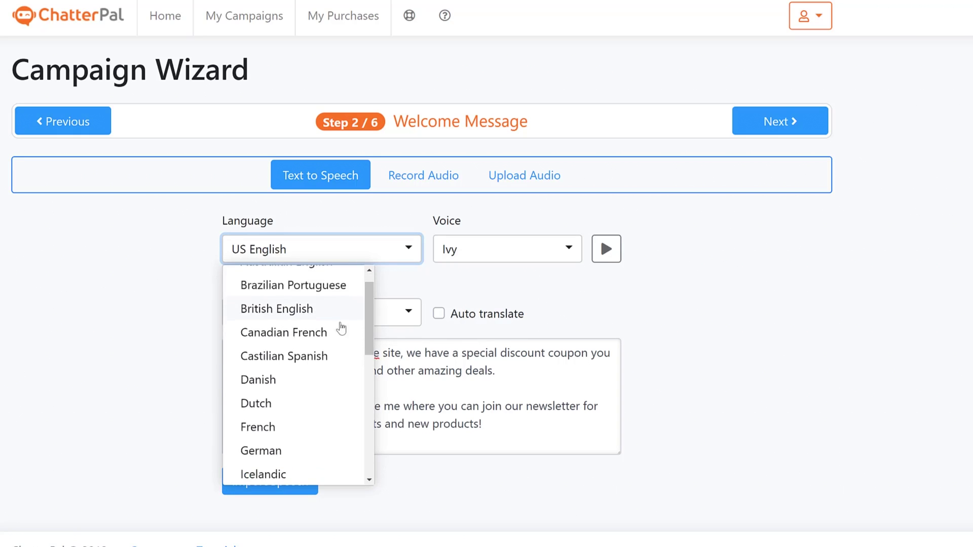
scroll(492, 251, "up", 2)
scroll(491, 252, "up", 1)
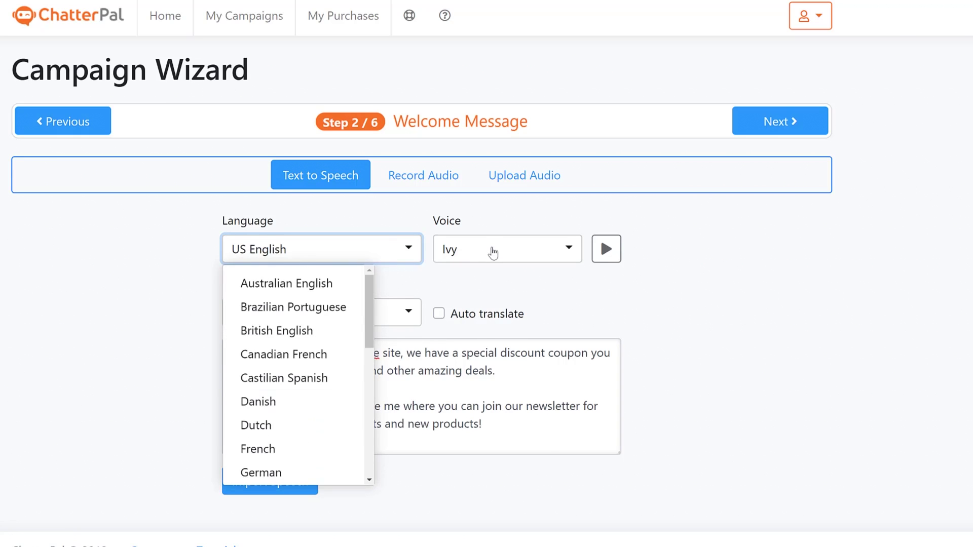
left_click(491, 251)
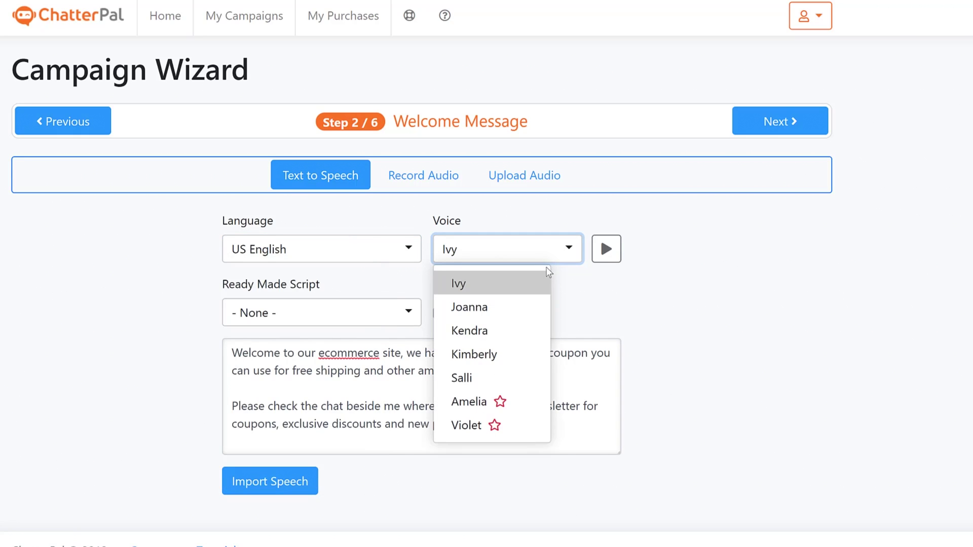
left_click(469, 384)
left_click(288, 487)
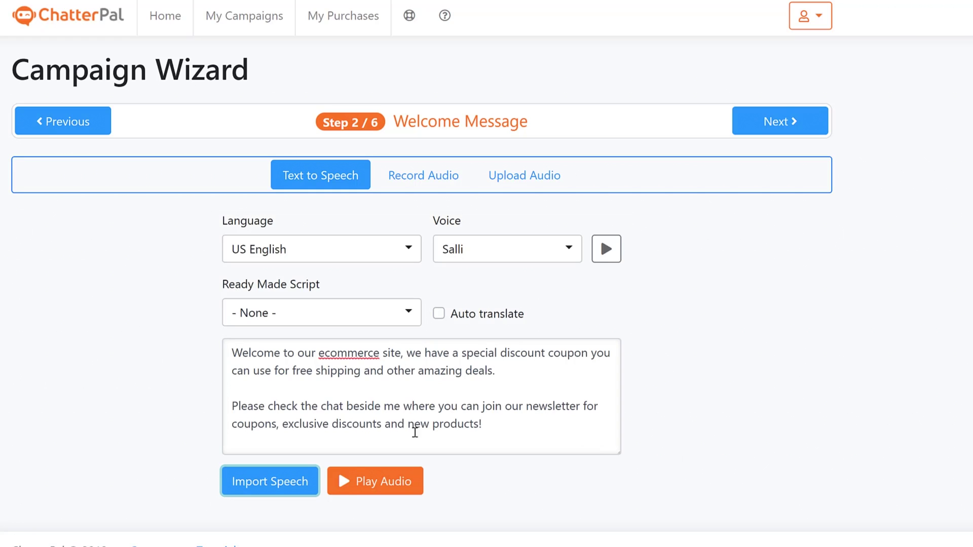
- Preview the imported welcome audio briefly, stop it and continue to the Customize Style stage
left_click(369, 482)
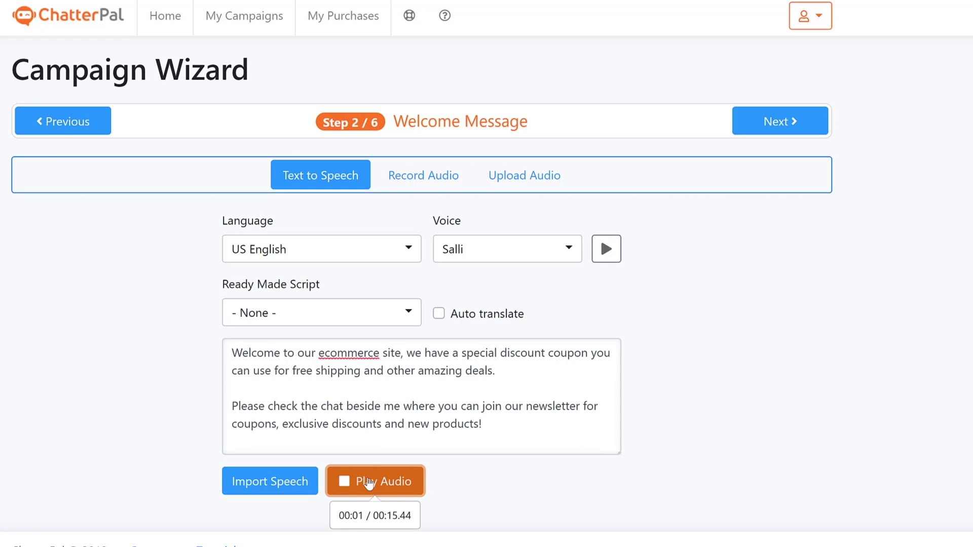
left_click(369, 483)
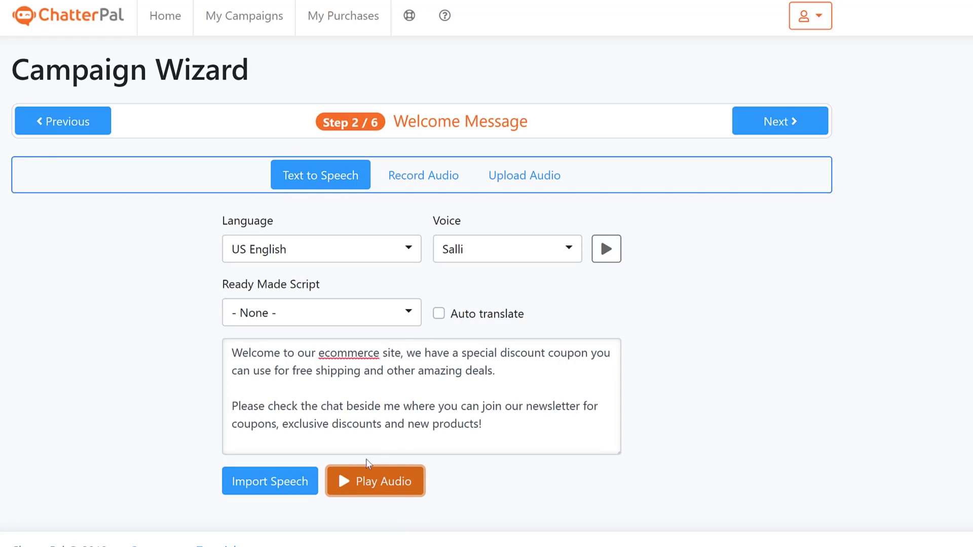
left_click(787, 122)
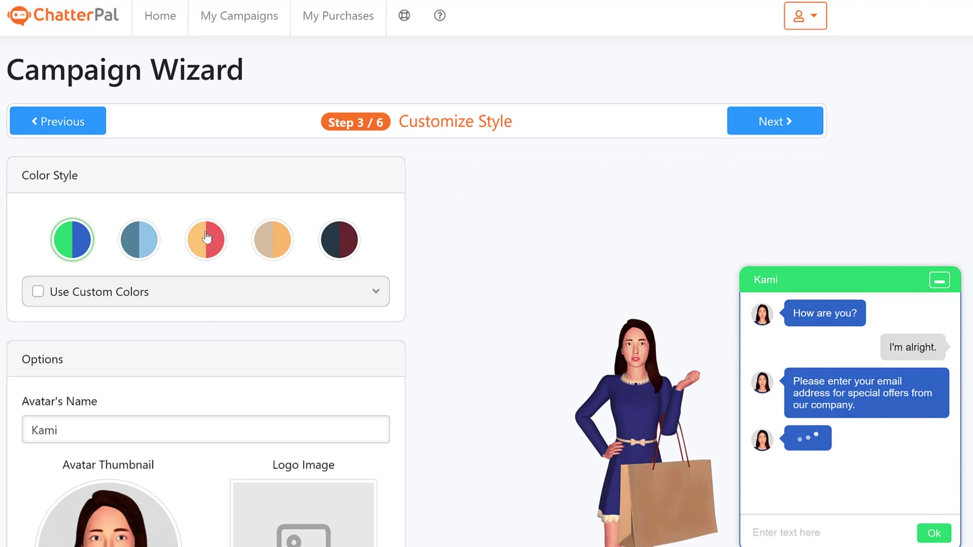
- Apply the dark navy and maroon color style and upload the FashionAmor logo as the campaign's logo image
left_click(336, 244)
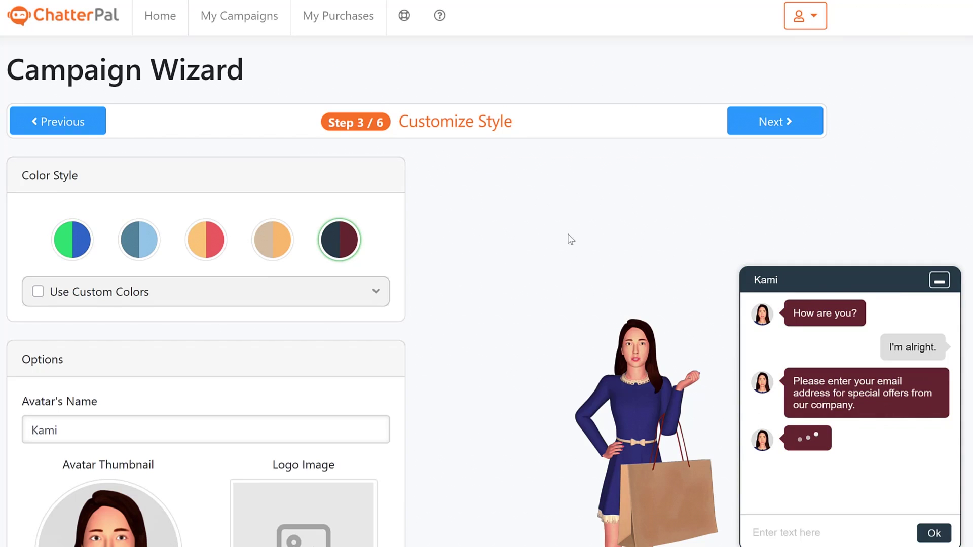
scroll(481, 295, "down", 2)
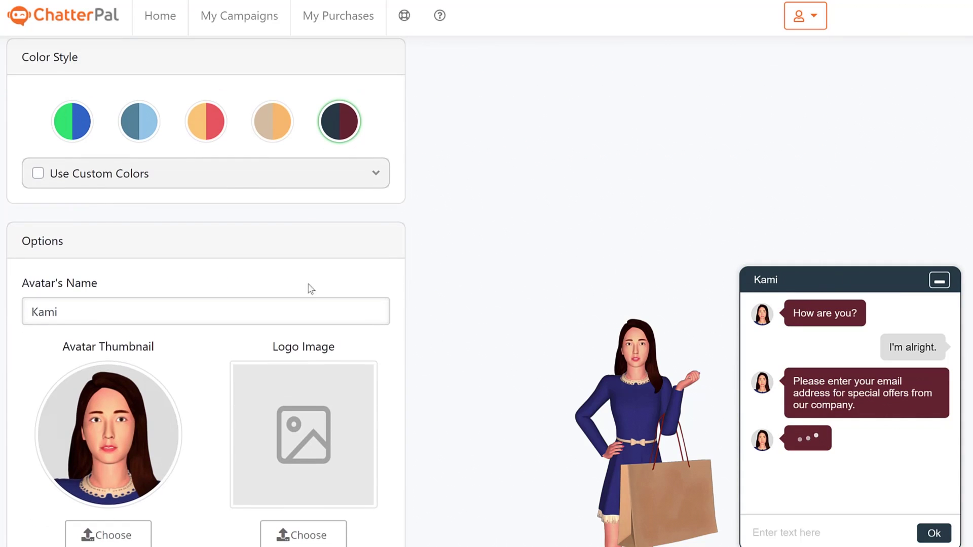
scroll(225, 244, "down", 2)
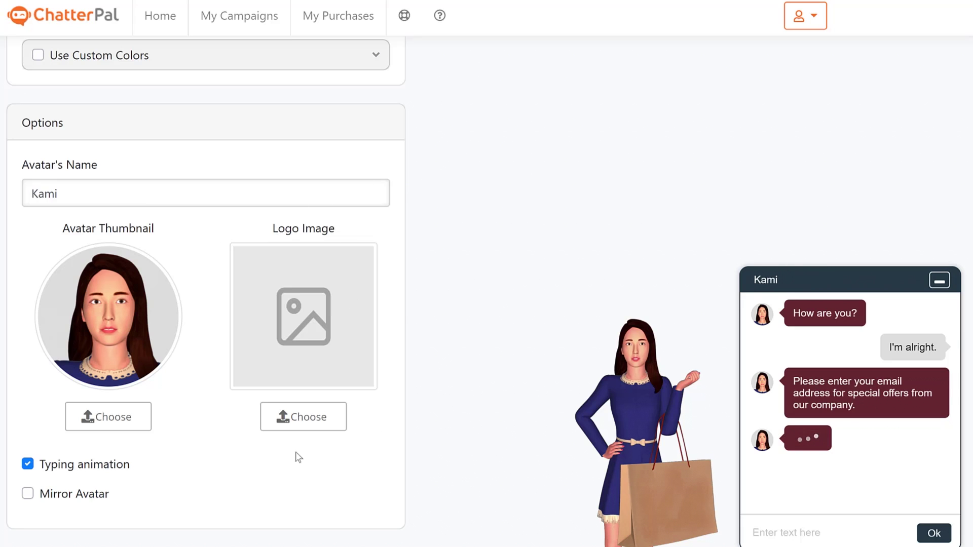
left_click(314, 425)
double_click(57, 46)
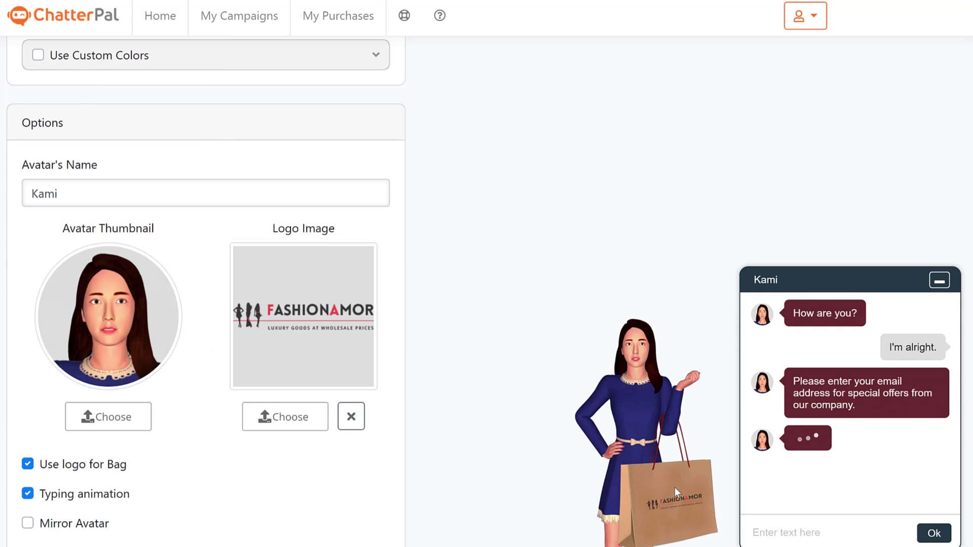
- Enable Mirror Avatar in the style options and continue to the Chat Dialog stage
scroll(498, 337, "down", 1)
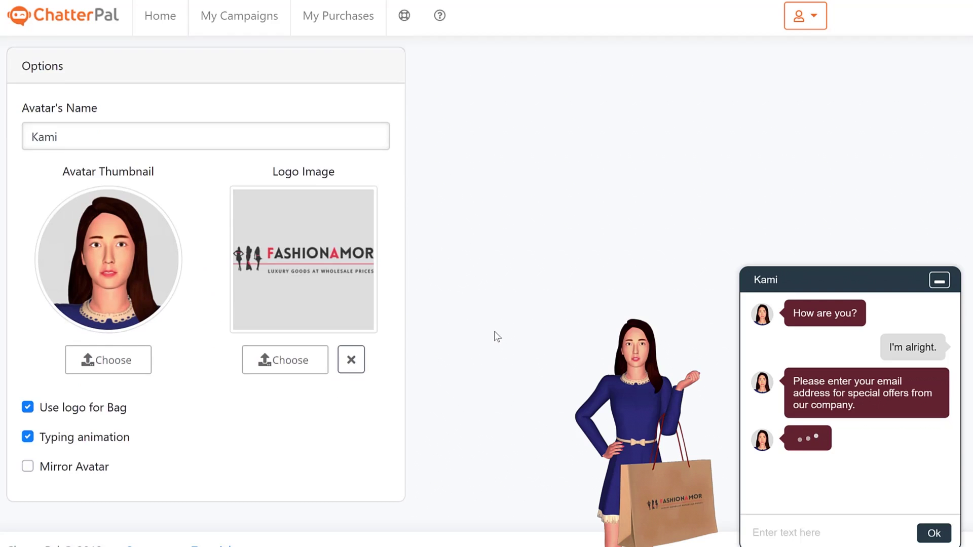
scroll(497, 337, "up", 1)
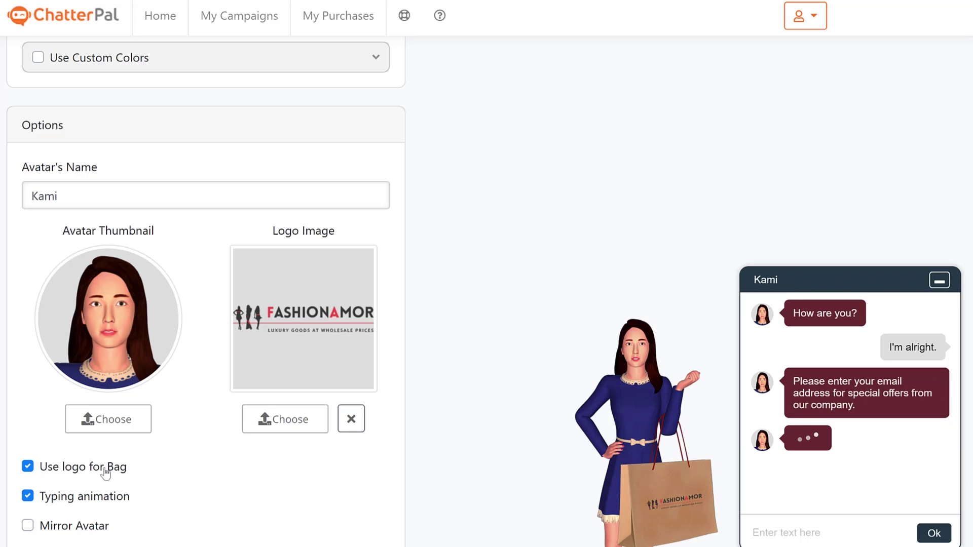
right_click(28, 529)
left_click(28, 527)
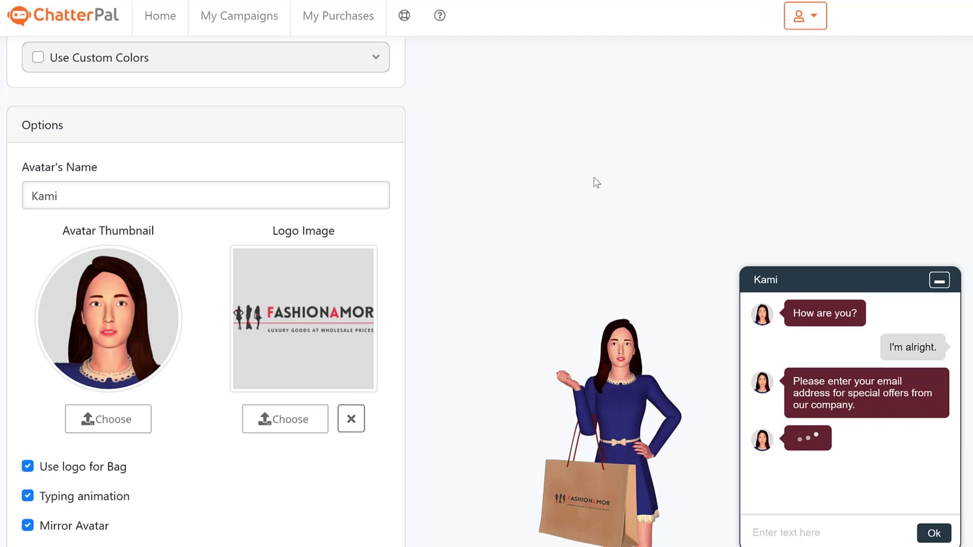
scroll(895, 157, "up", 2)
scroll(296, 436, "down", 3)
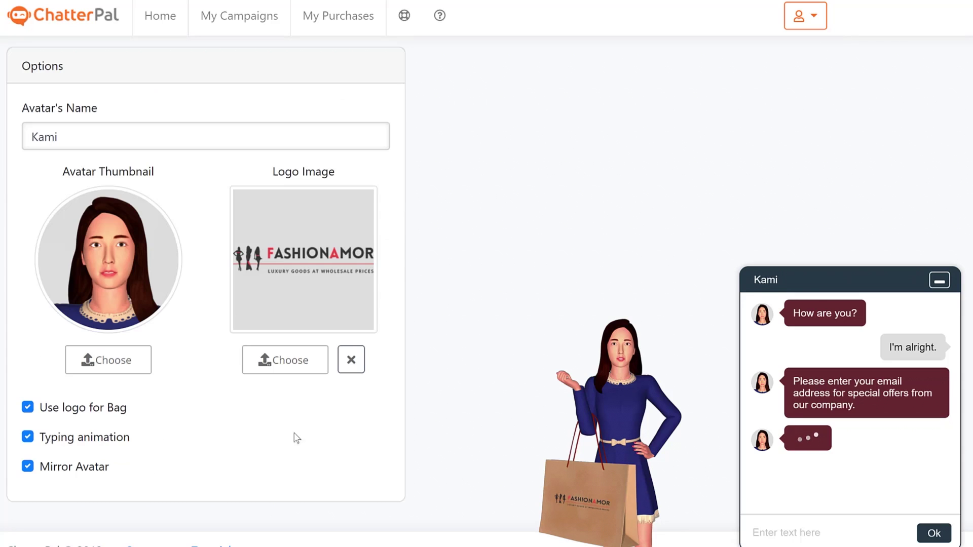
scroll(293, 445, "up", 5)
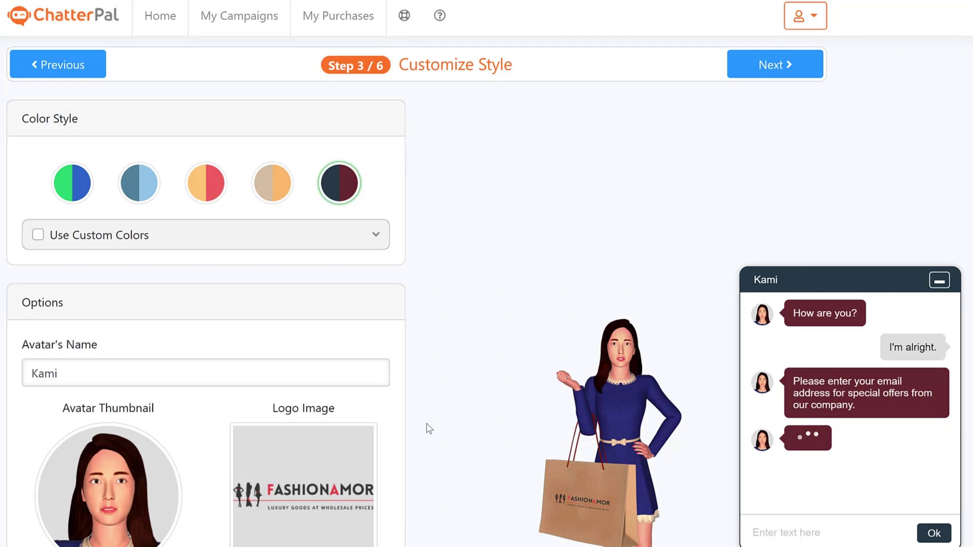
scroll(642, 165, "up", 1)
left_click(772, 130)
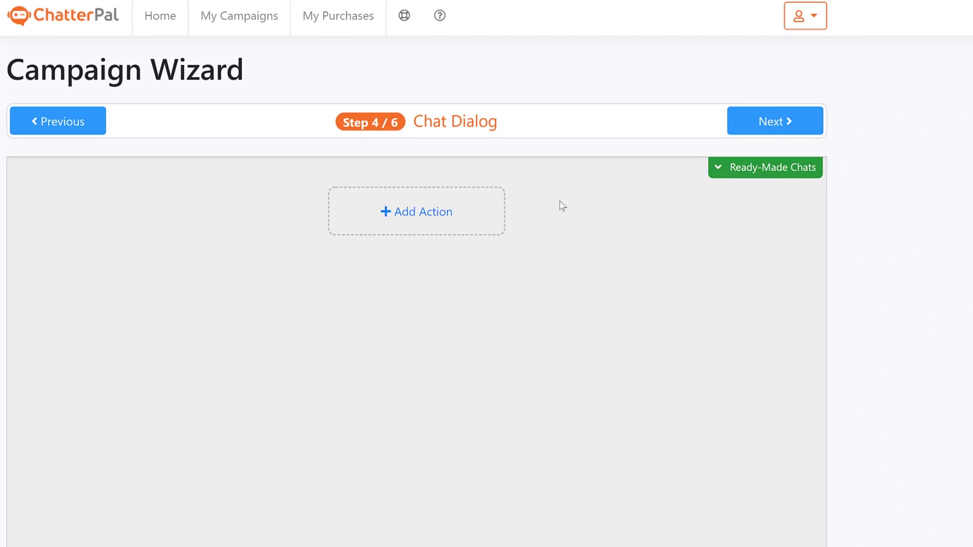
- Start a new chat action and review the animated emojis and data short codes available for the bot's message
left_click(423, 212)
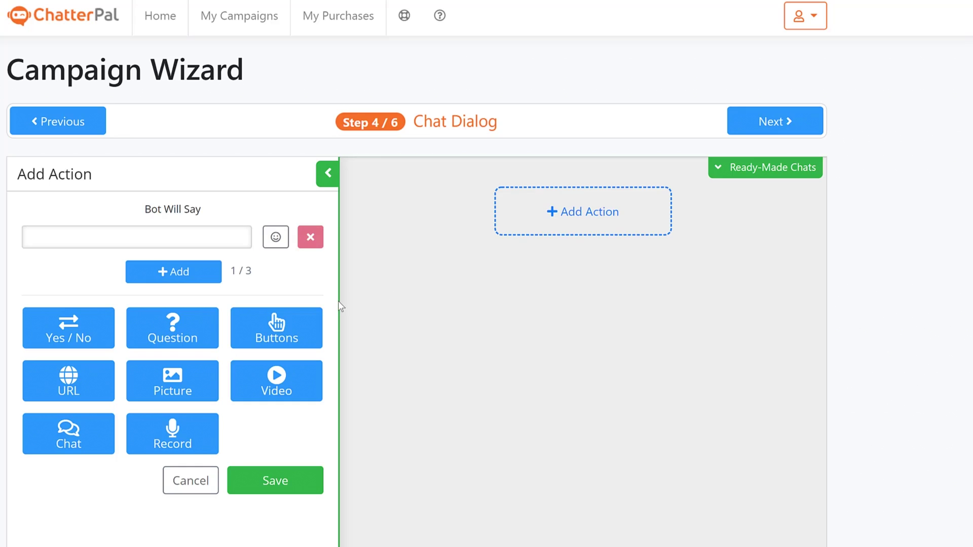
left_click(297, 328)
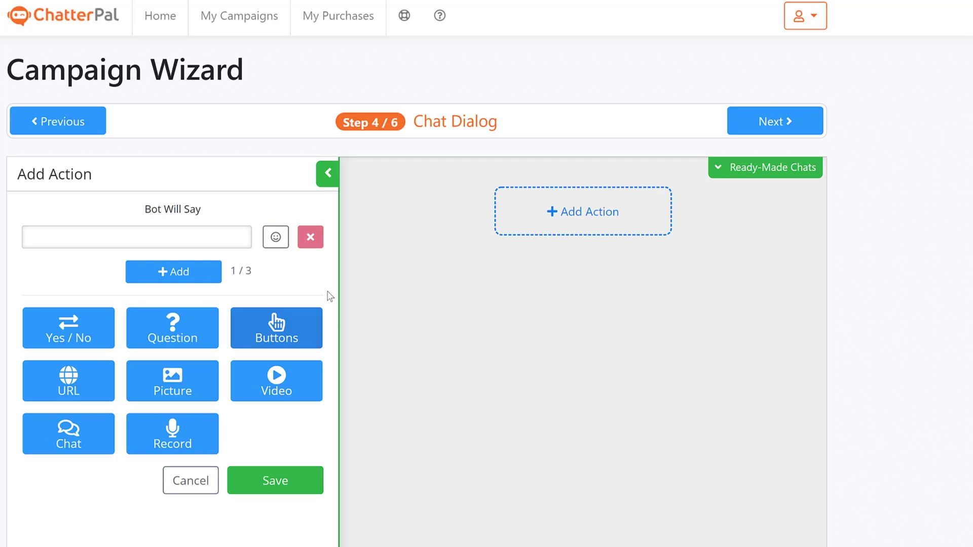
left_click(276, 236)
left_click(138, 274)
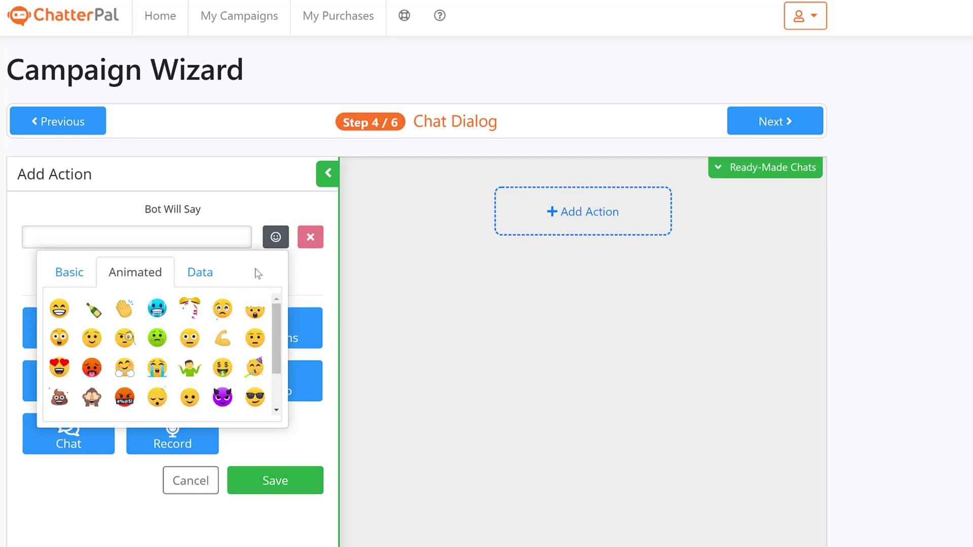
left_click(320, 280)
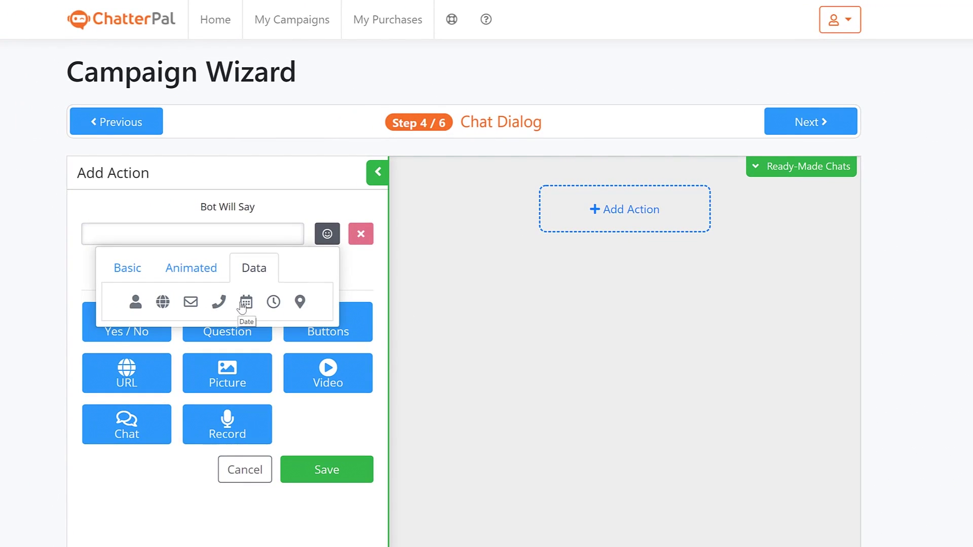
left_click(362, 272)
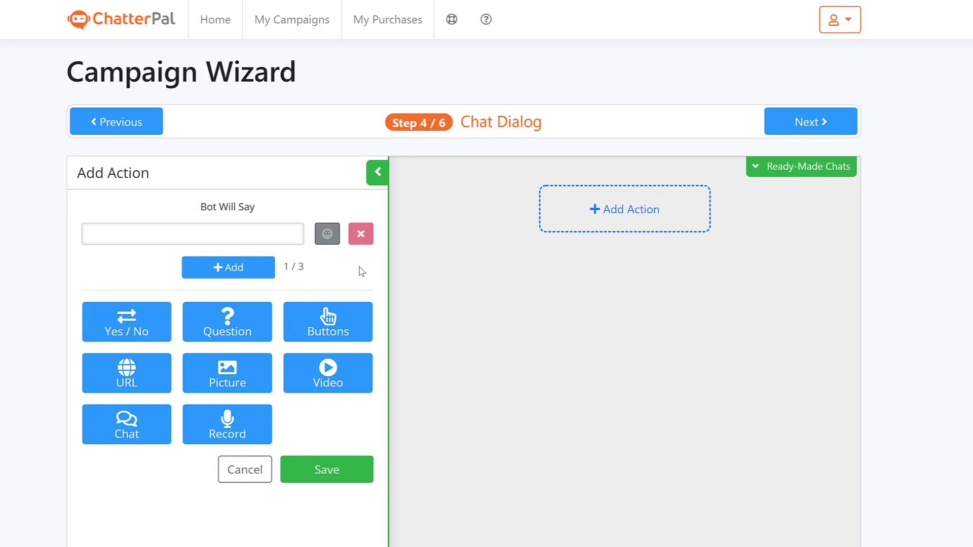
- Load the ready-made chat tree coupon-demo-advanced in the Standard style with US English as its language
left_click(805, 171)
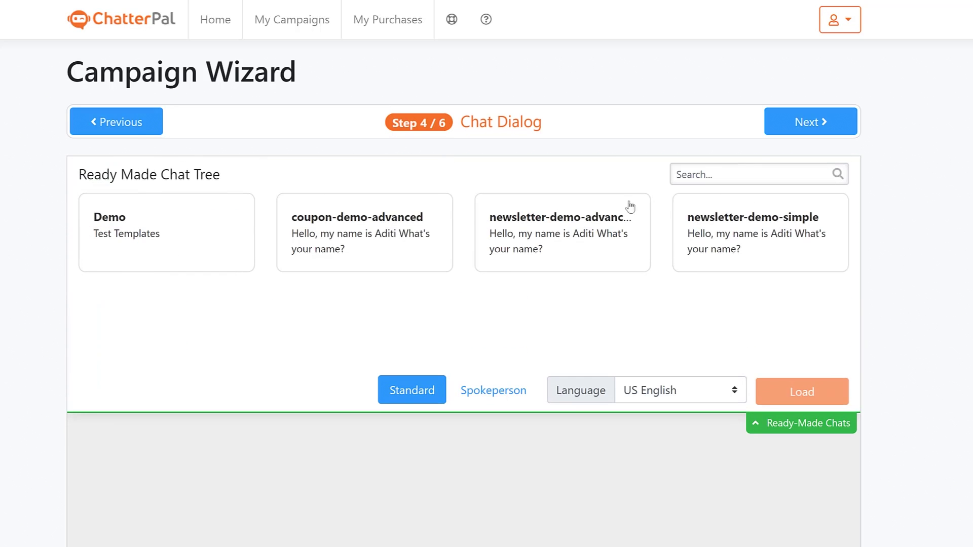
left_click(353, 224)
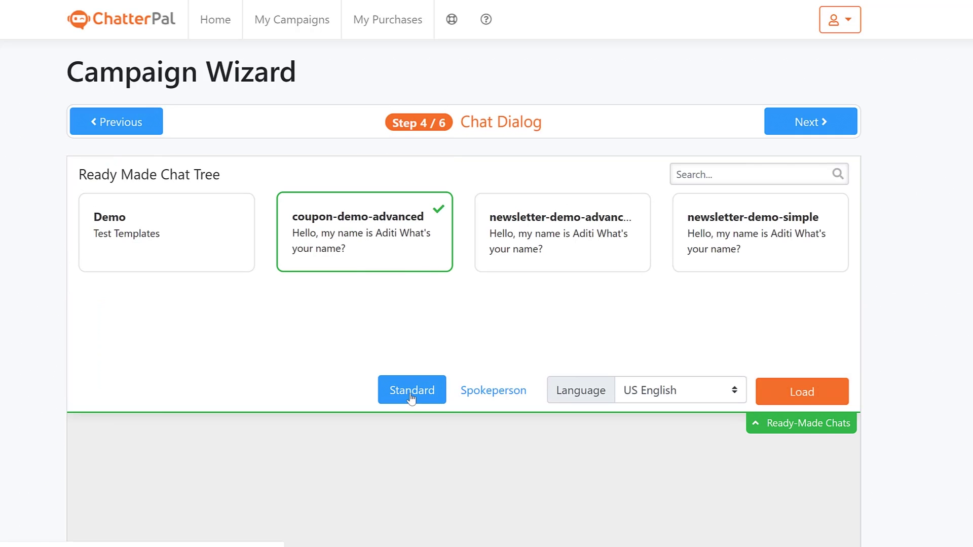
left_click(839, 391)
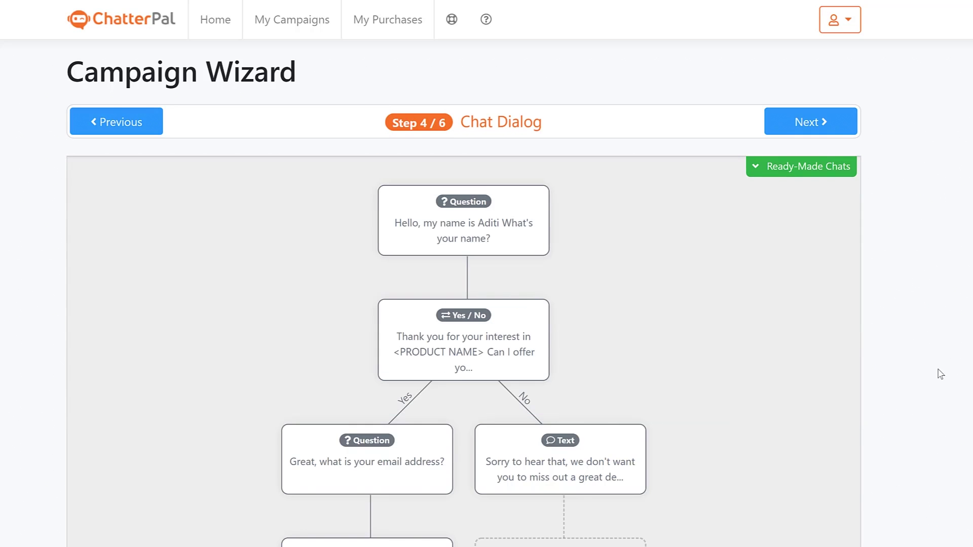
- Change the bot's name in the opening question to Kami, so it says "Hello, my name is Kami", and save the action
scroll(500, 275, "down", 1)
scroll(478, 261, "up", 1)
left_click(475, 221)
double_click(211, 239)
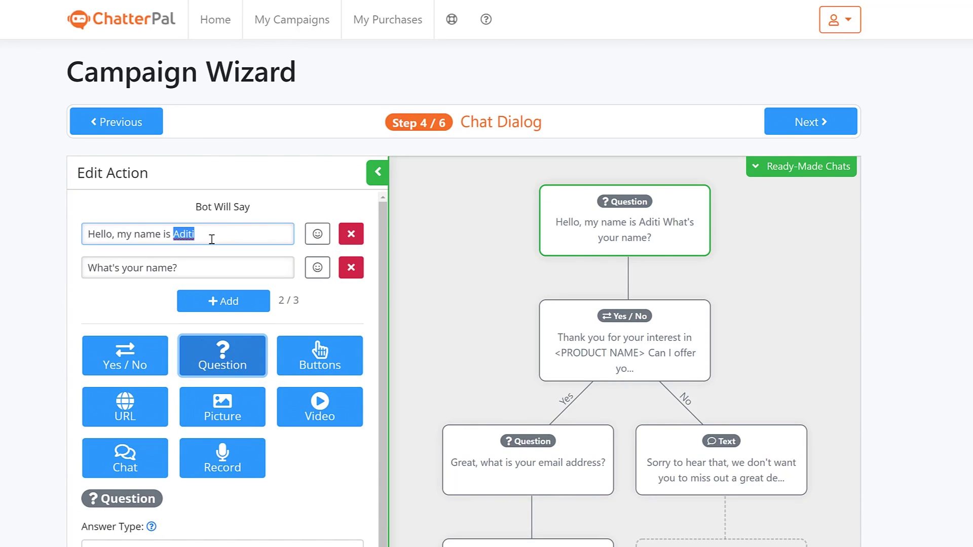
type("Kam")
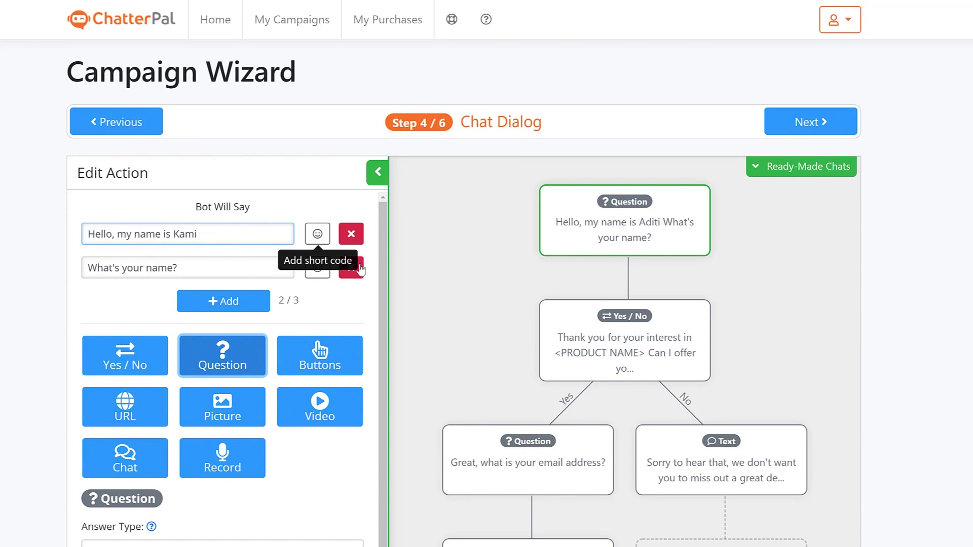
scroll(321, 248, "down", 1)
scroll(846, 305, "down", 2)
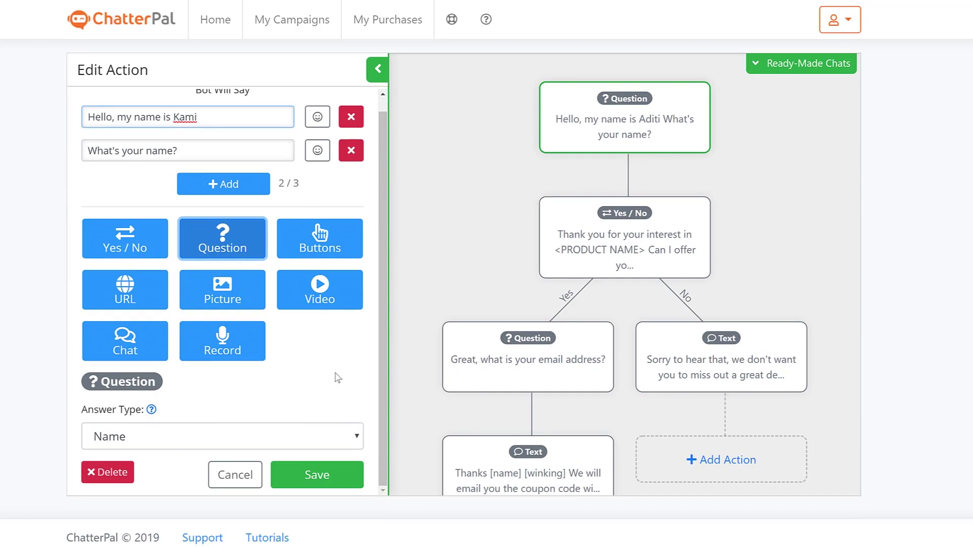
left_click(319, 473)
- Review the chat tree's Yes and No branches and continue to the Player Options stage
scroll(807, 327, "up", 2)
right_click(603, 327)
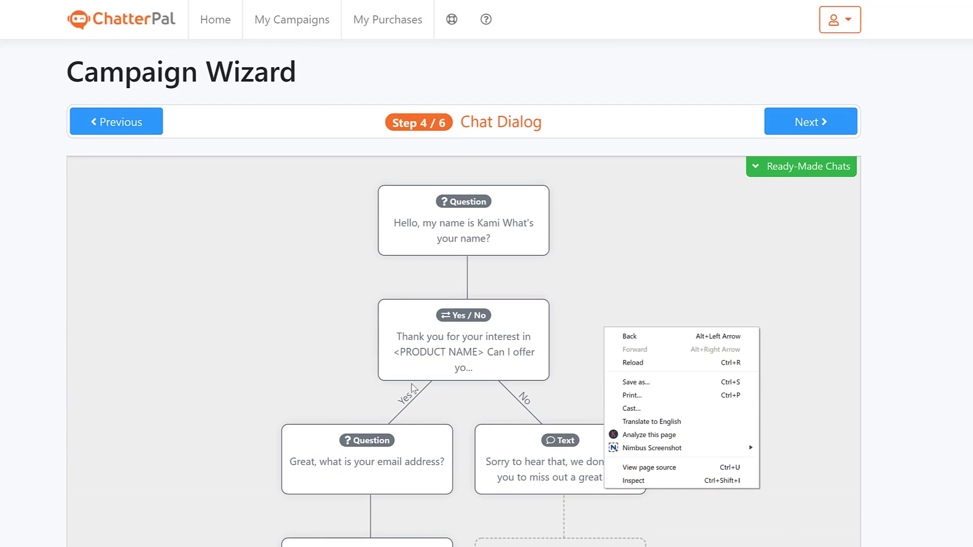
left_click(860, 288)
scroll(872, 288, "down", 2)
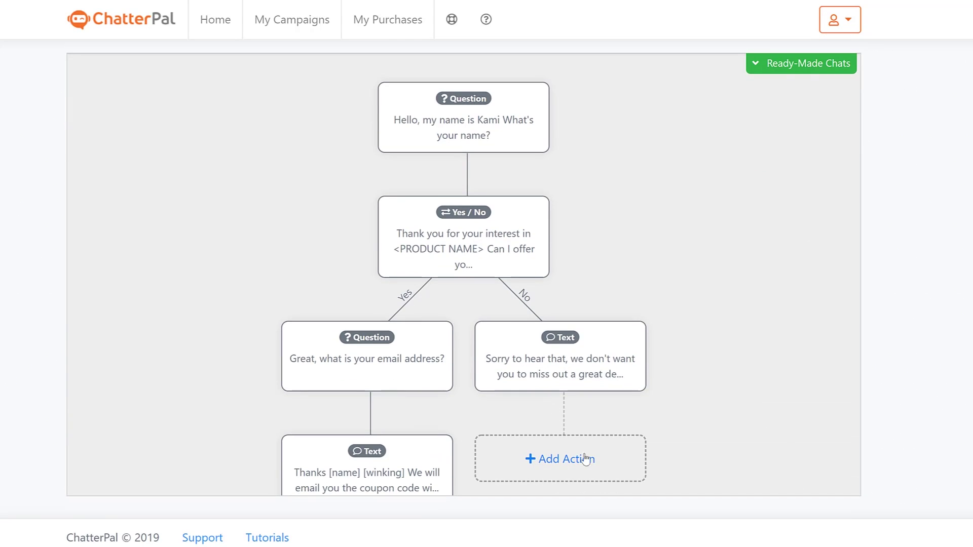
scroll(606, 451, "up", 2)
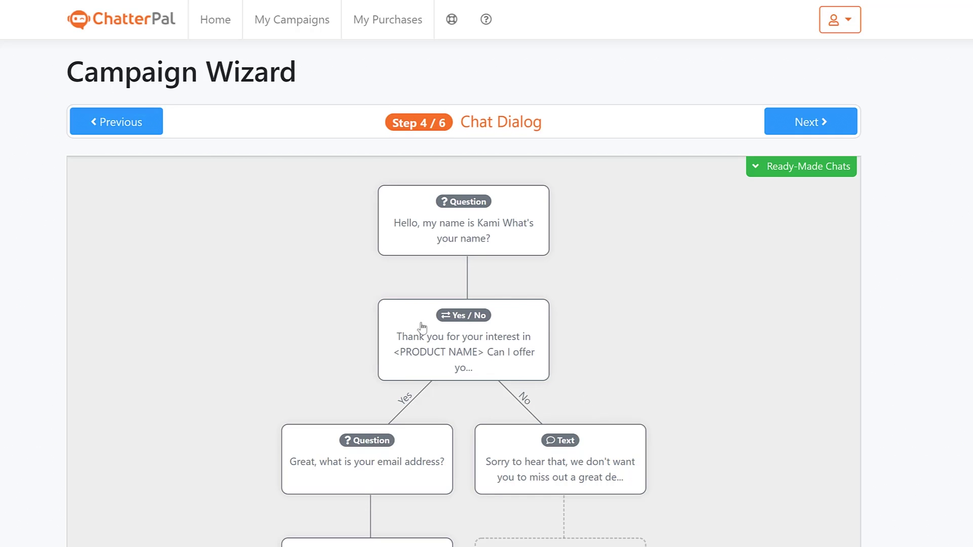
scroll(372, 438, "down", 2)
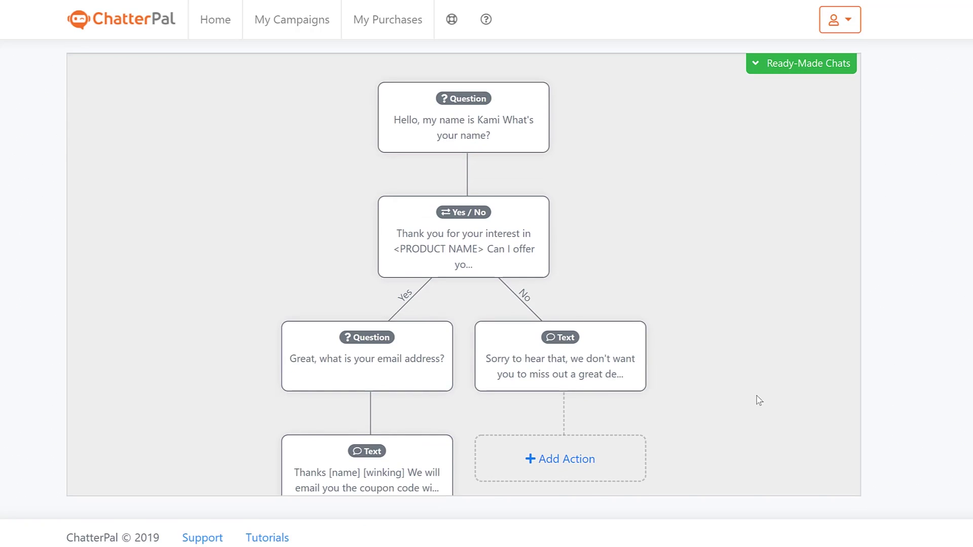
scroll(758, 397, "up", 1)
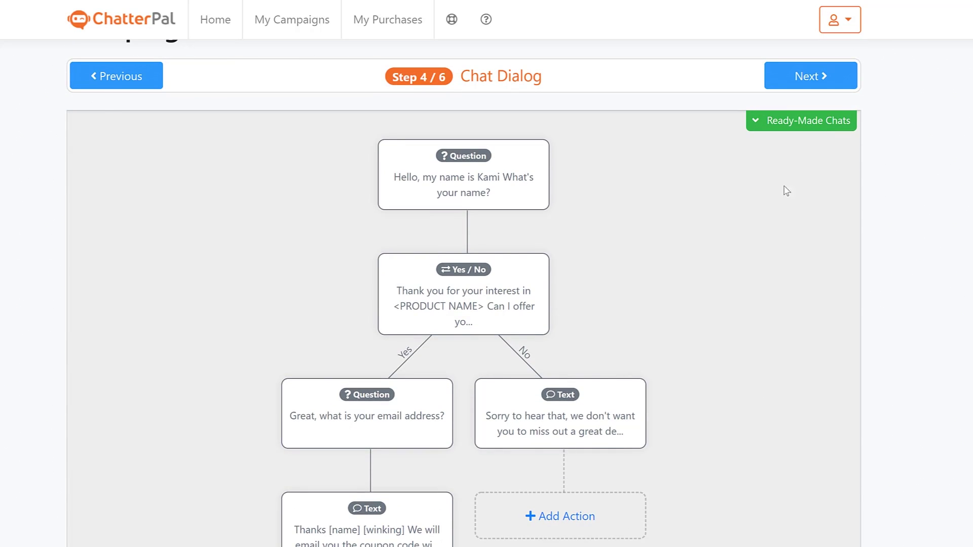
left_click(838, 83)
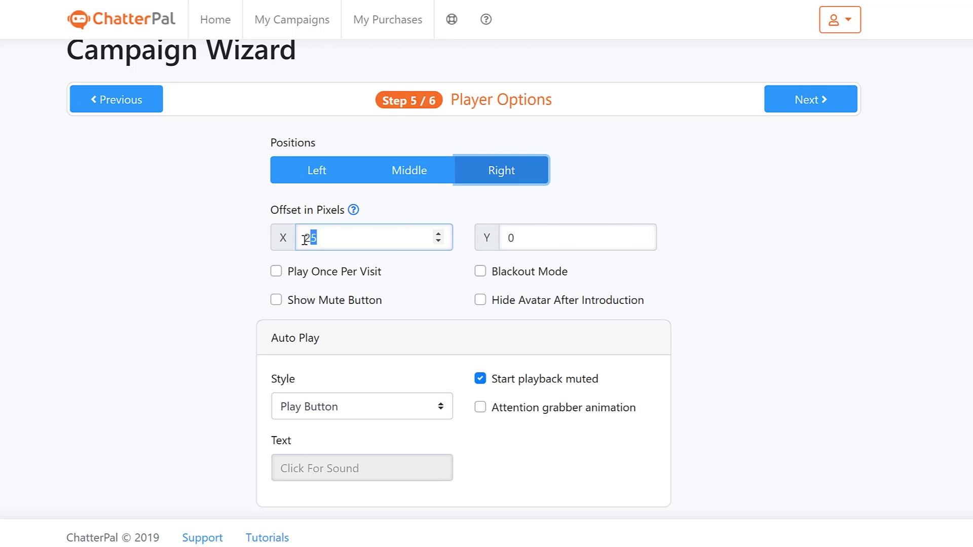
- Enable the attention grabber animation in the Auto Play settings and continue to the Campaign Options stage
double_click(307, 238)
left_click(781, 290)
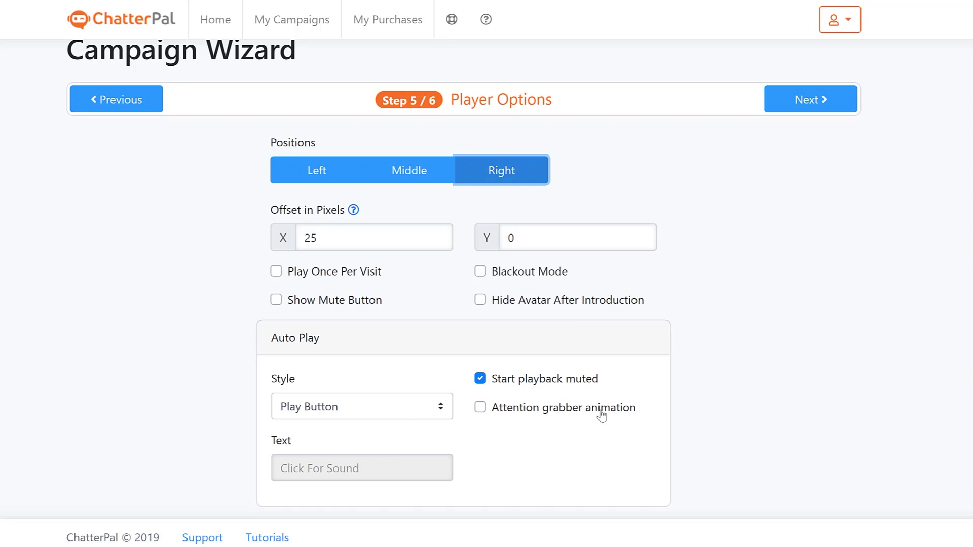
left_click(482, 411)
left_click(544, 369)
left_click(829, 101)
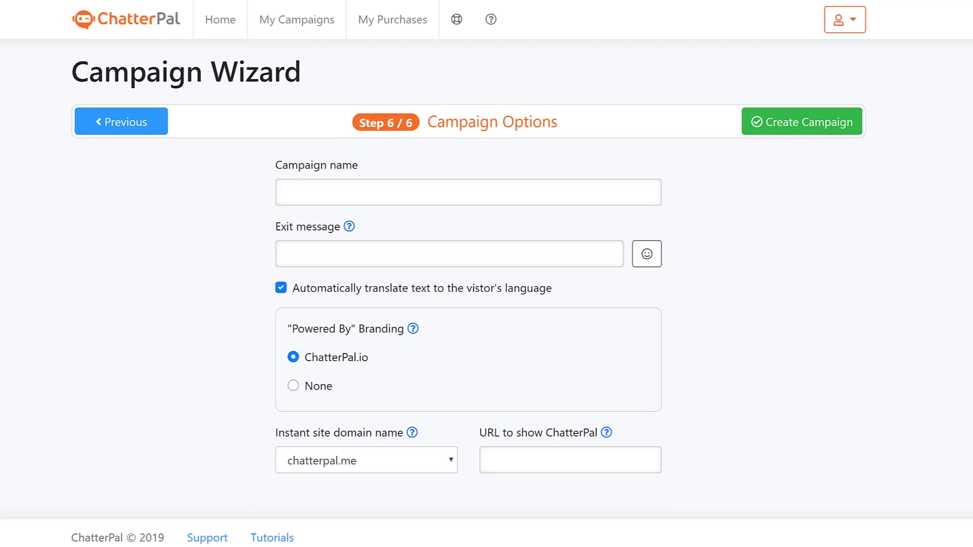
- Name the campaign "ChatterPal eCommerce Kami"
left_click(335, 194)
left_click(371, 223)
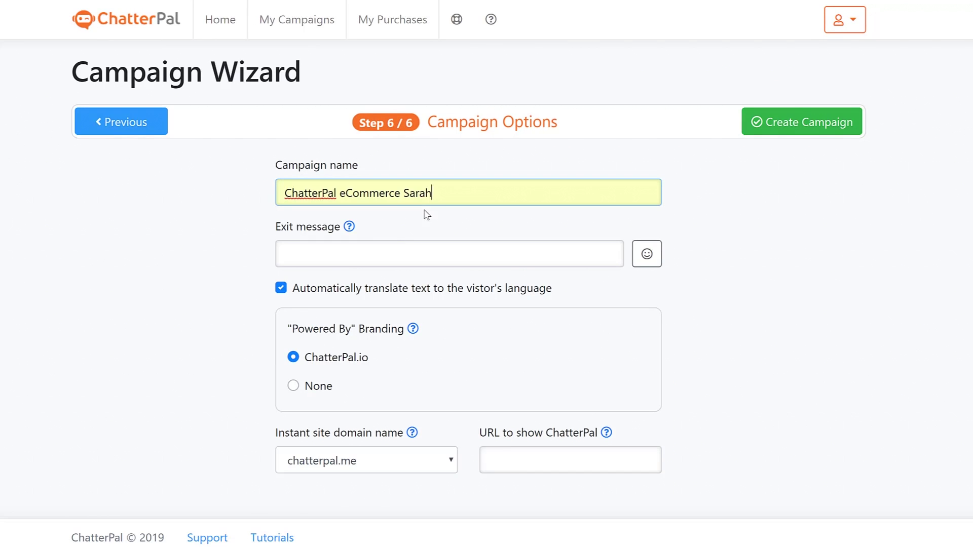
double_click(404, 193)
type("Kami")
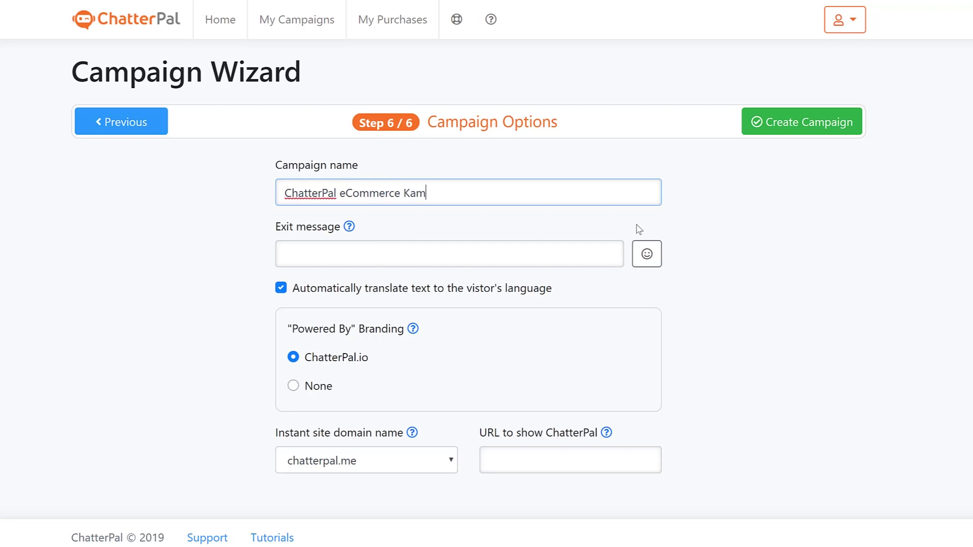
- Set the exit message to "We look forward to seeing you soon!" with the animated beaming face emoji, and review the animated emojis
left_click(334, 254)
left_click(329, 281)
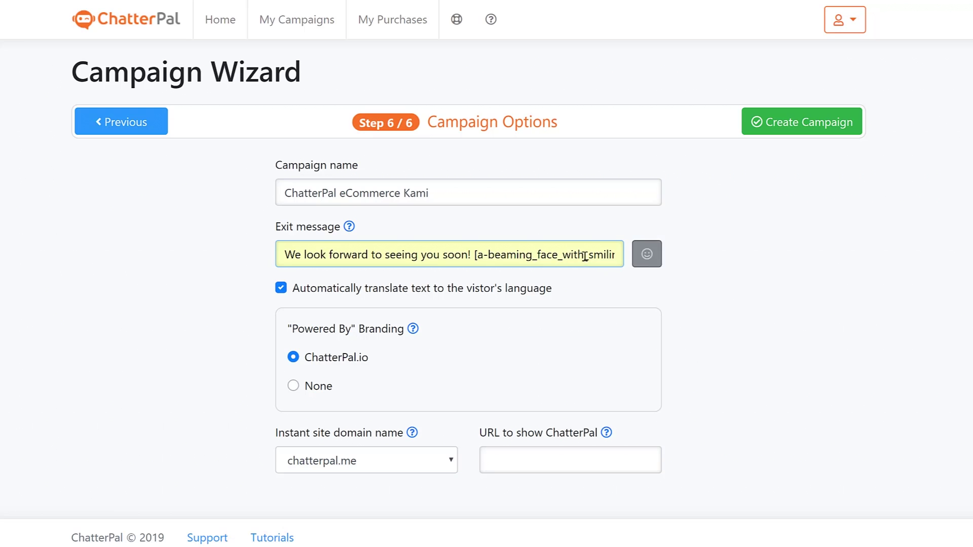
left_click(647, 253)
left_click(509, 291)
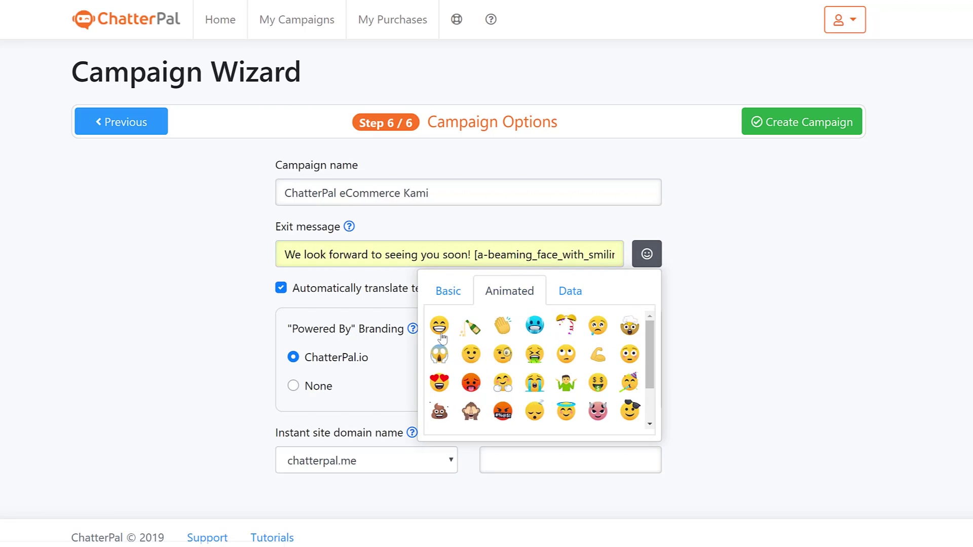
left_click(782, 278)
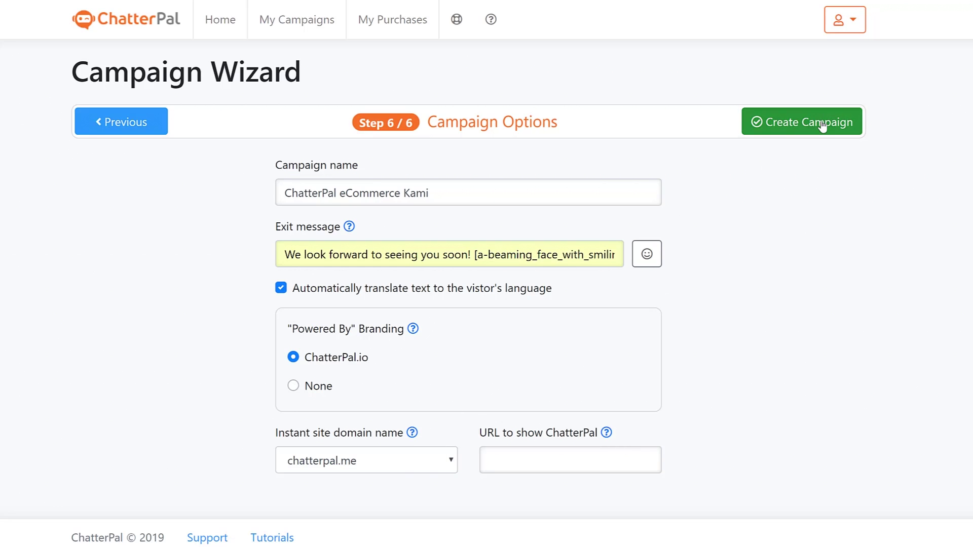
- Keep chatterpal.me as the instant site domain, and save and create the campaign
left_click_drag(406, 433, 383, 437)
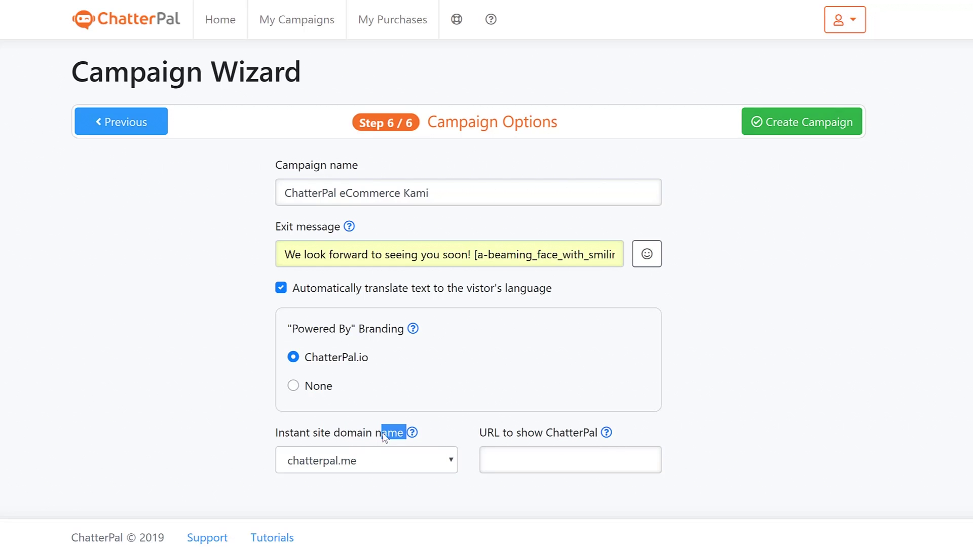
left_click(826, 330)
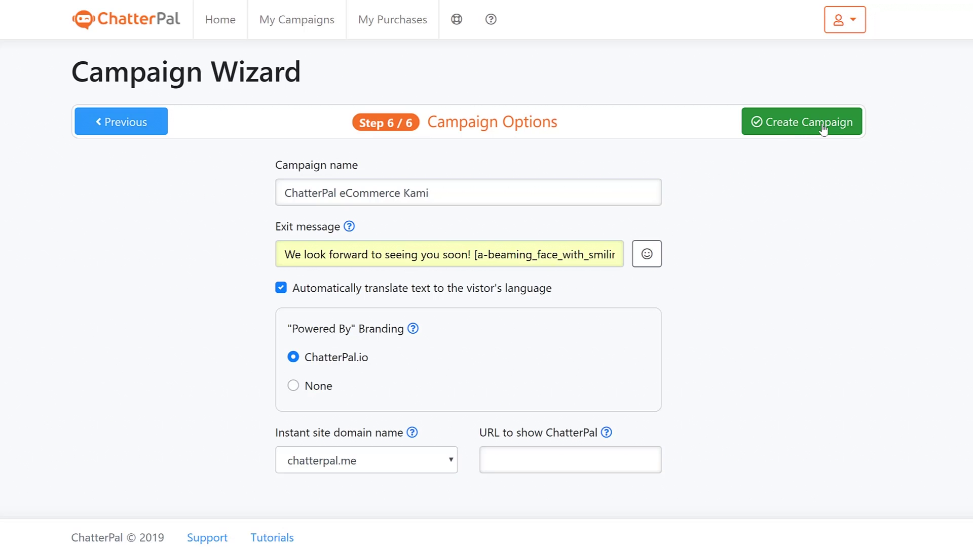
left_click(806, 132)
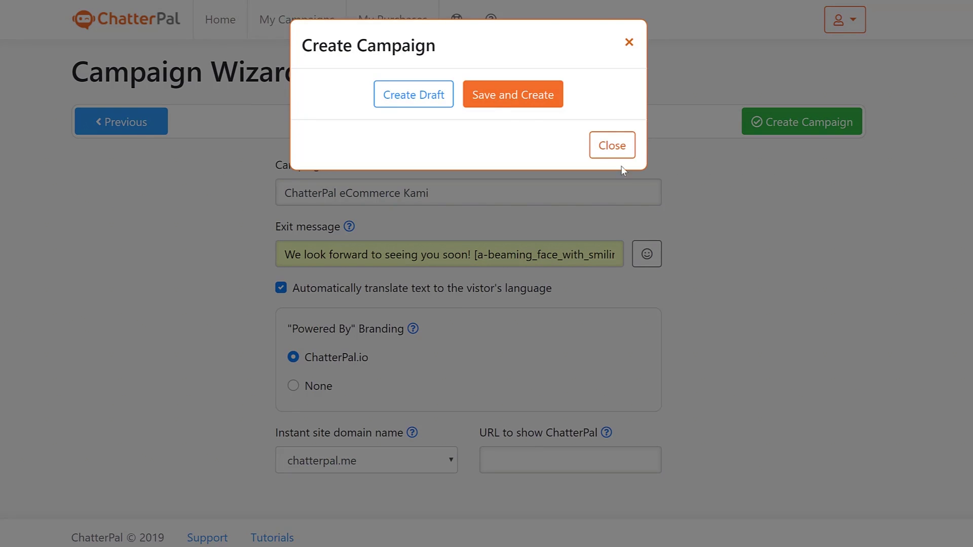
left_click(510, 103)
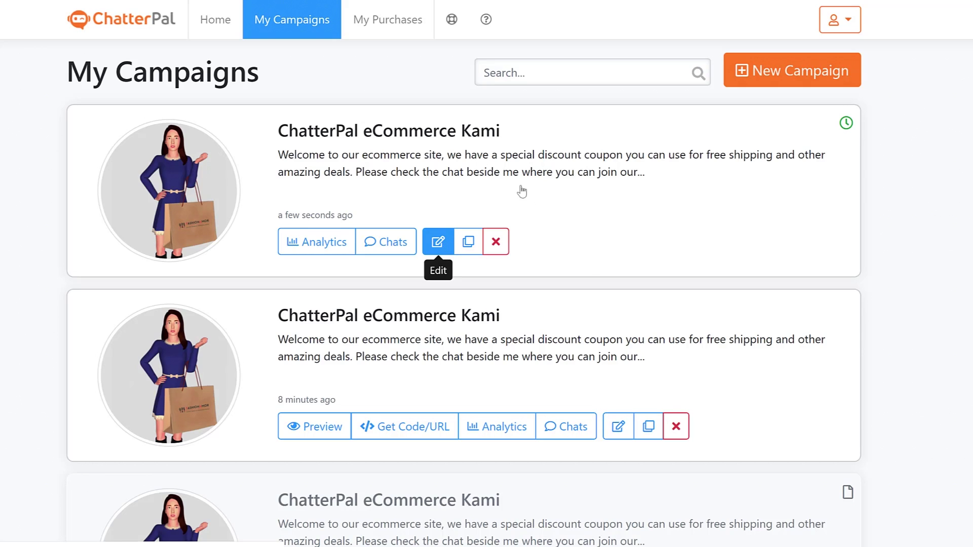
key("Tab")
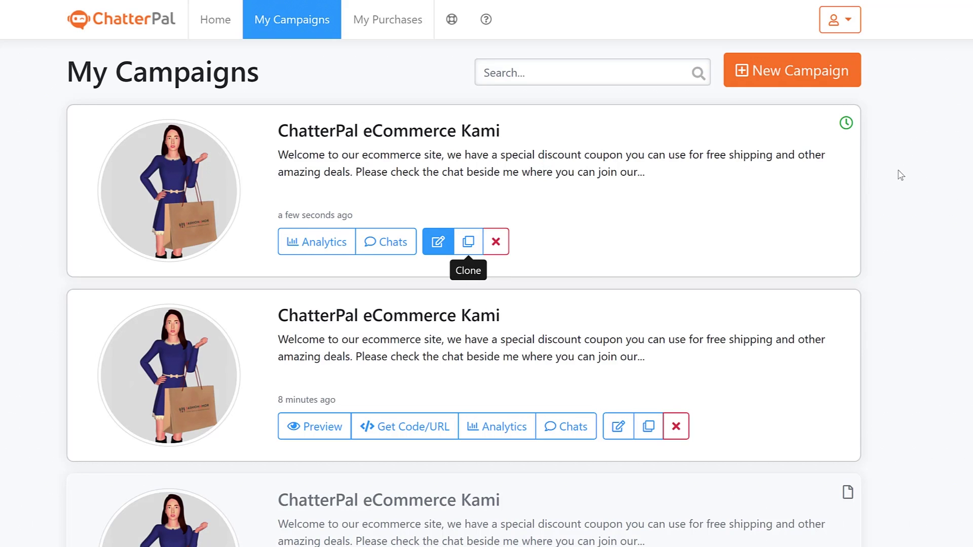
left_click(900, 175)
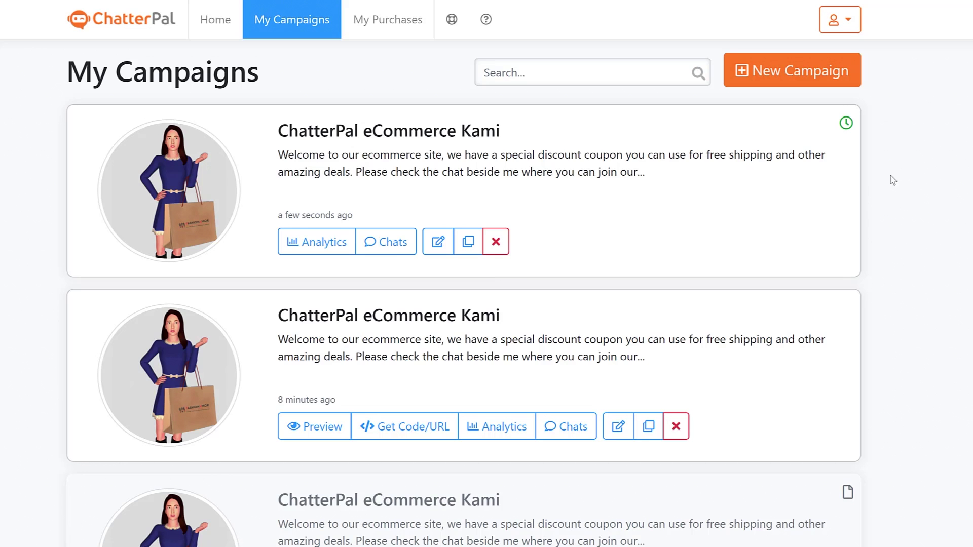